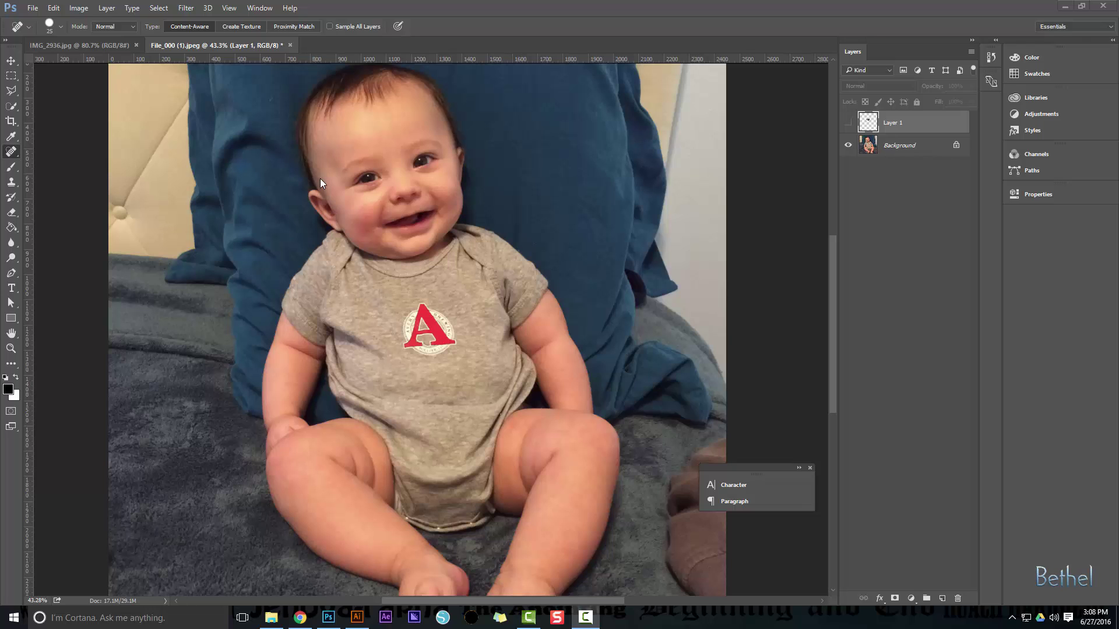
# Switch to Chrome and run a Google Images search for 'beard png'.
pyautogui.hotkey('alt', 'Tab')
pyautogui.press('Tab')
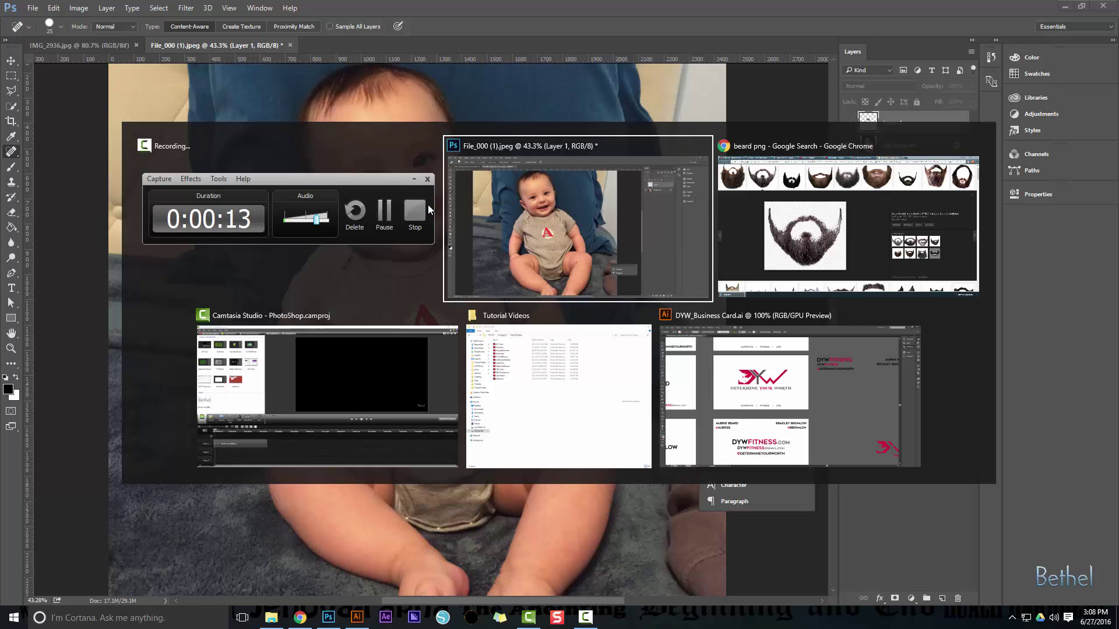
pyautogui.scroll(3, 346, 183)
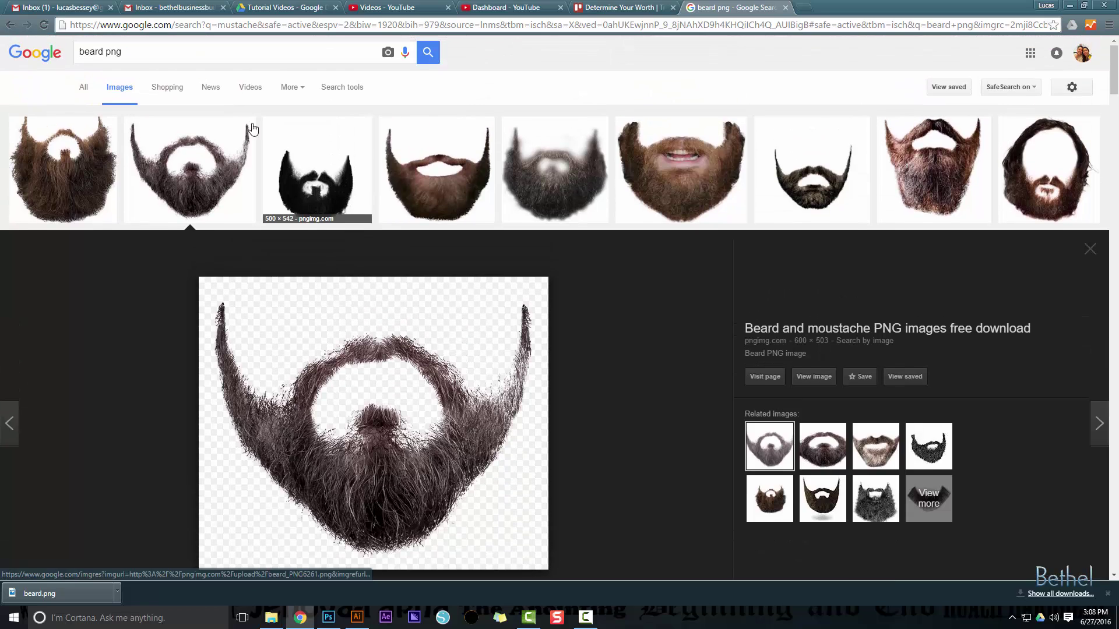
pyautogui.click(119, 54)
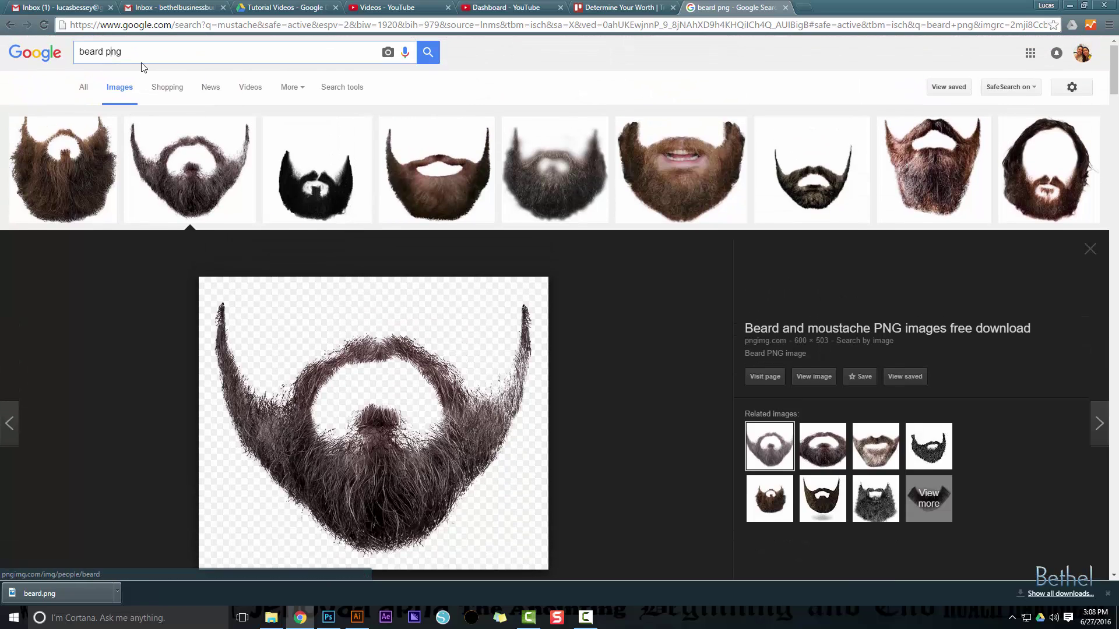
pyautogui.doubleClick(115, 51)
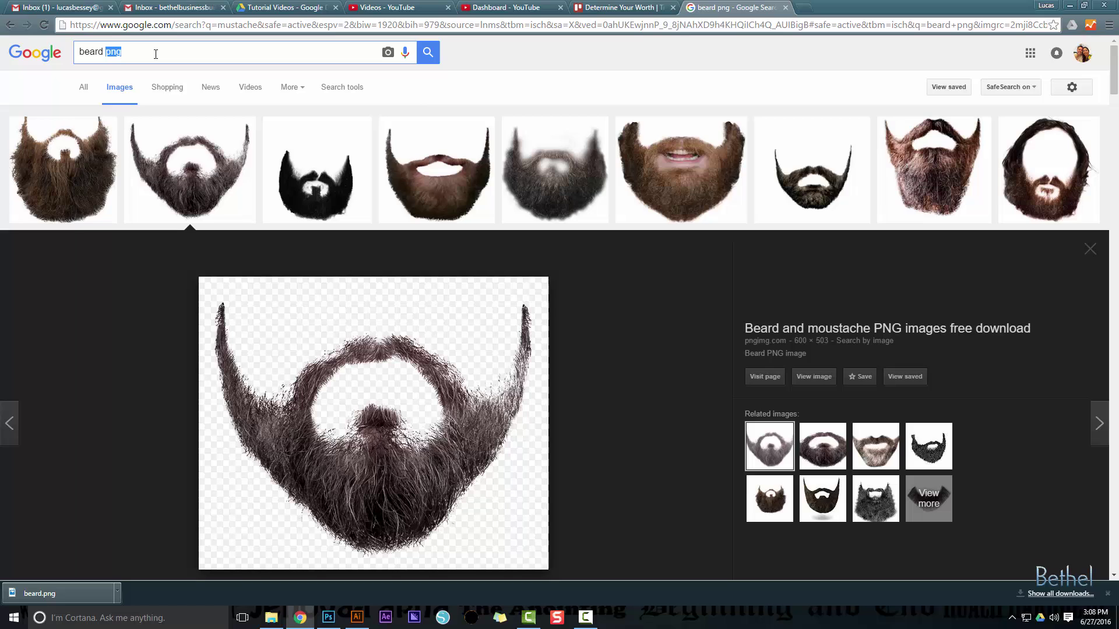
pyautogui.press('BackSpace')
pyautogui.press('Return')
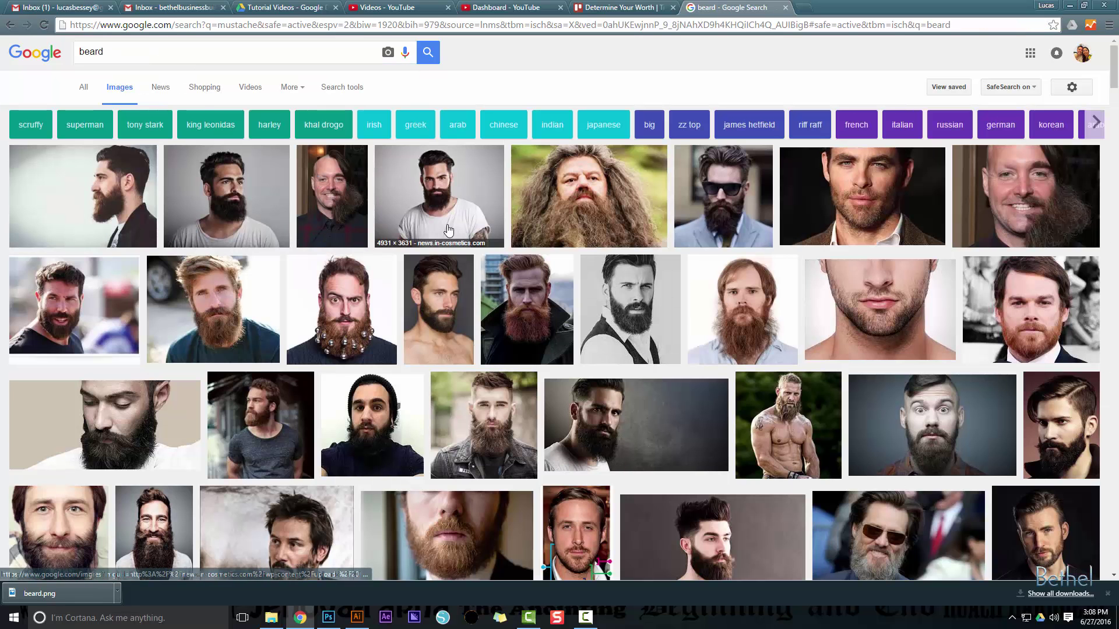
pyautogui.click(173, 54)
pyautogui.write('png')
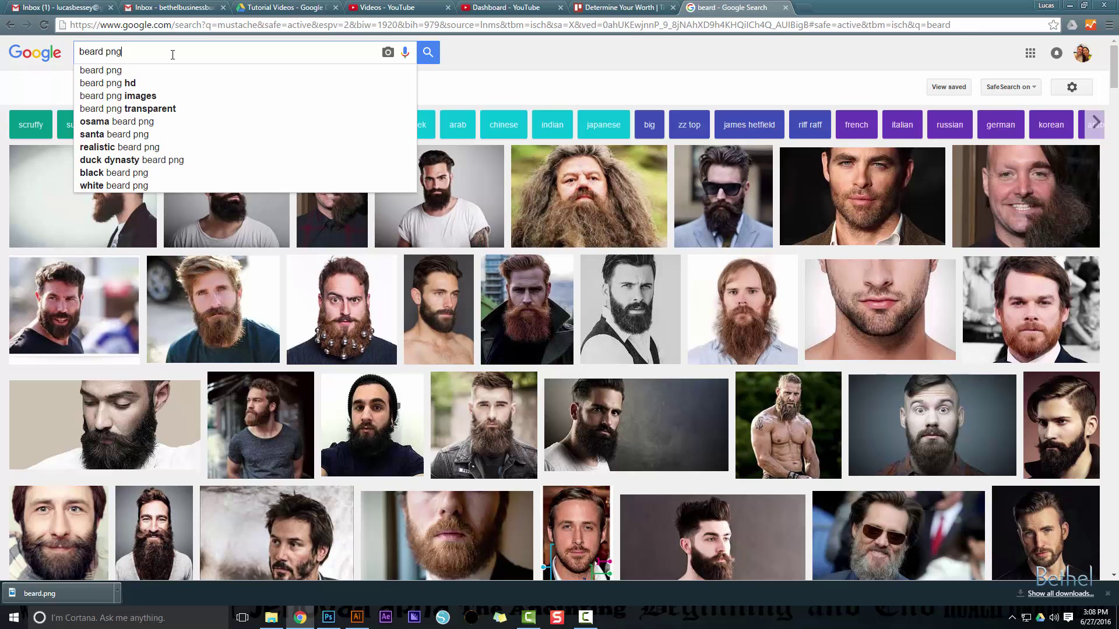
pyautogui.press('Return')
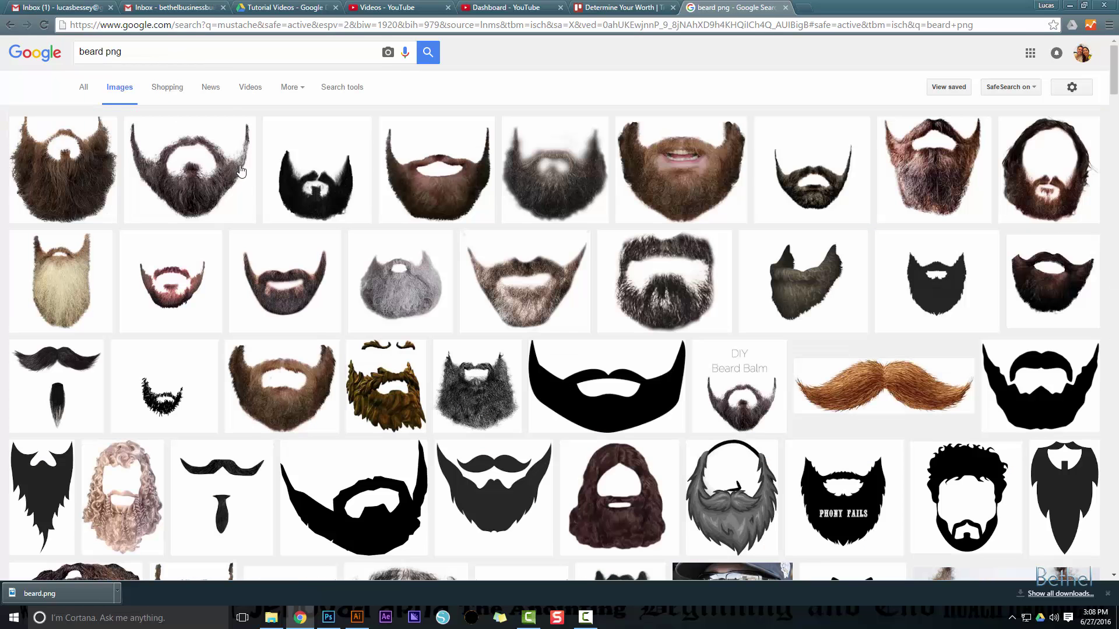
# Open the second beard result's preview and choose Save image as.
pyautogui.click(219, 171)
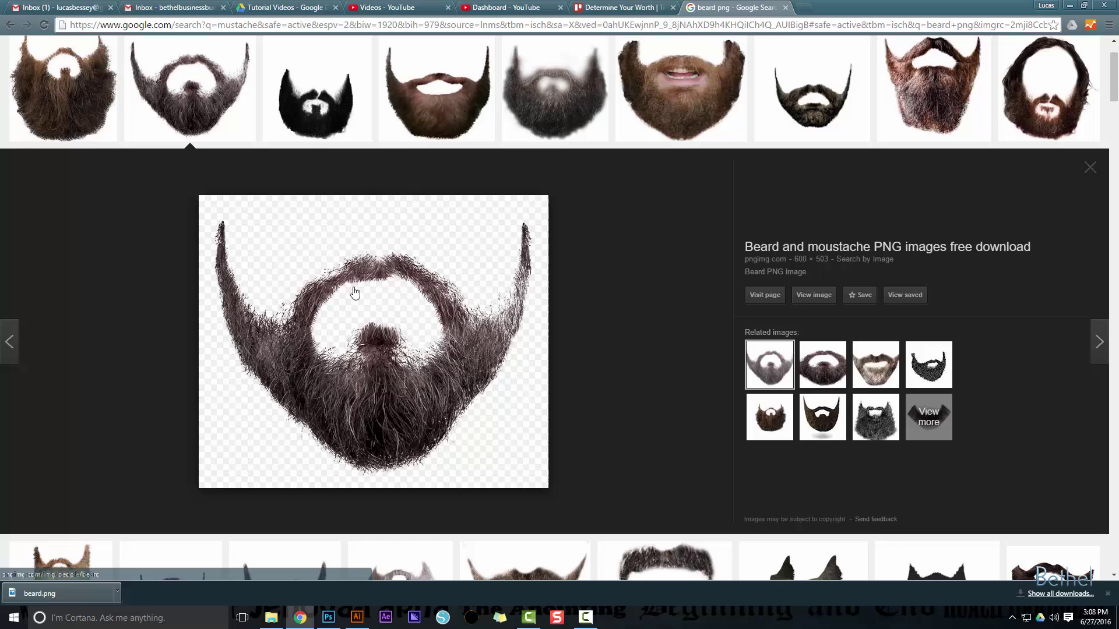
pyautogui.rightClick(323, 260)
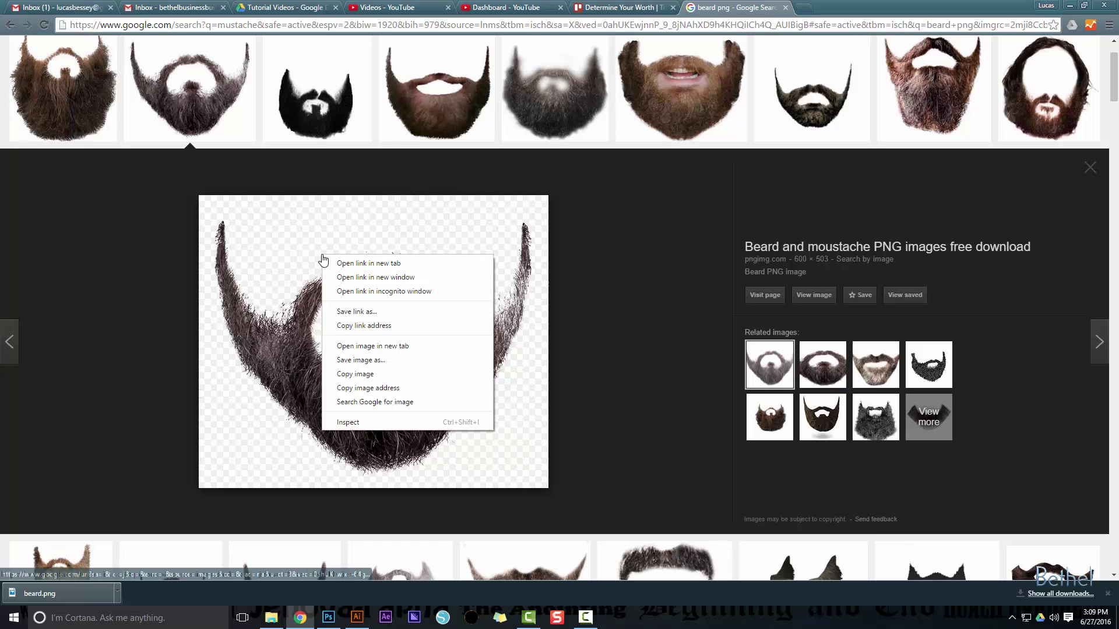
pyautogui.click(348, 363)
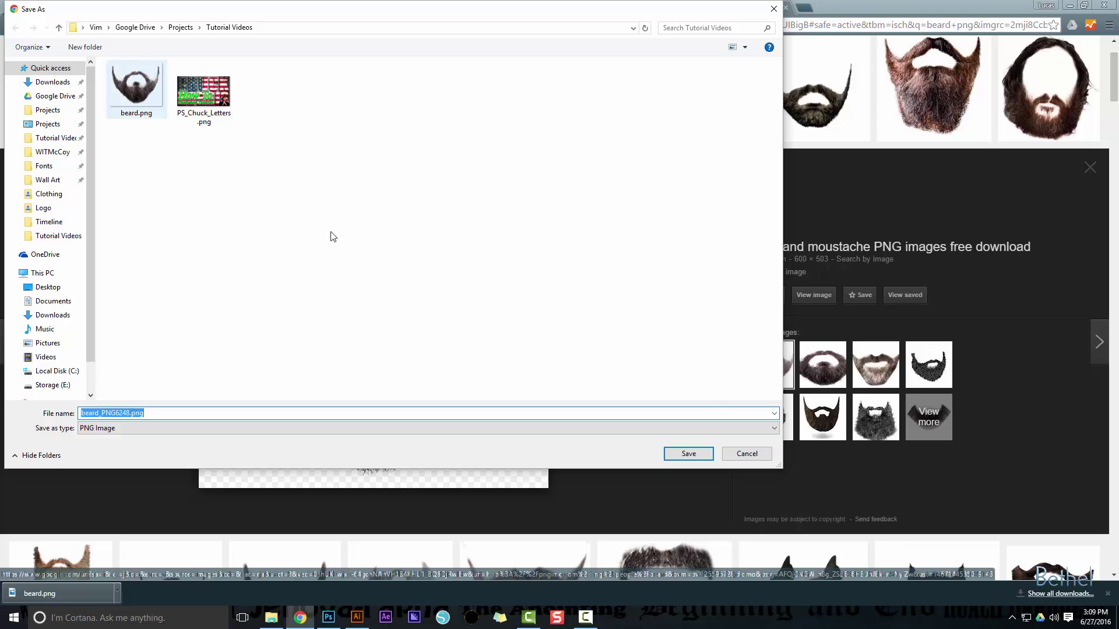
# Cancel the download and open beard.png in Photoshop instead.
pyautogui.click(747, 454)
pyautogui.hotkey('alt', 'Tab')
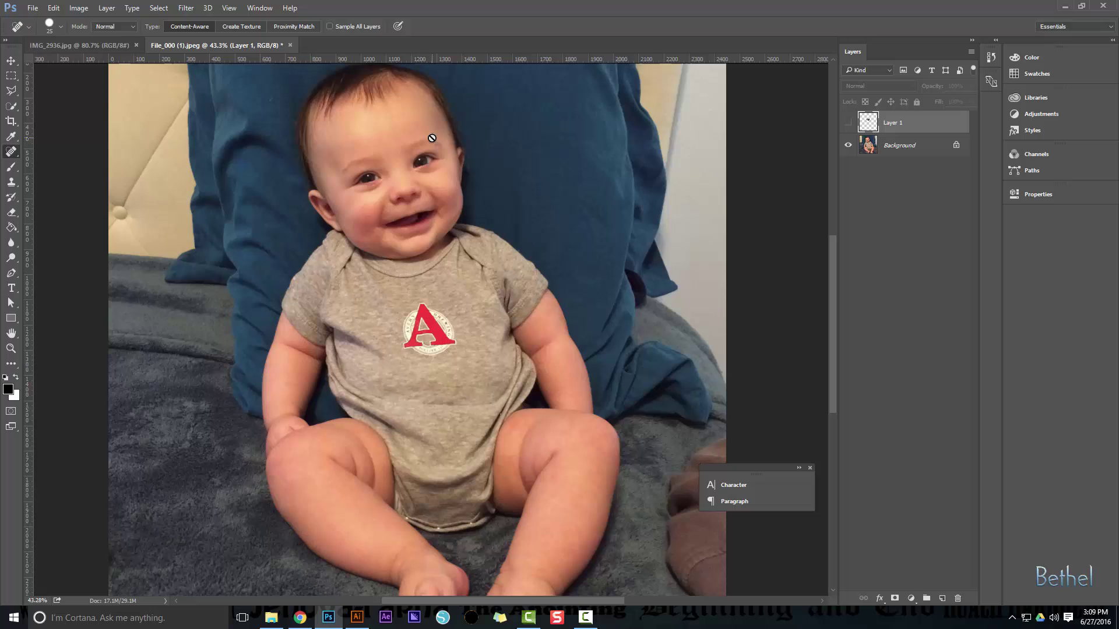
pyautogui.hotkey('ctrl', 'o')
pyautogui.doubleClick(137, 87)
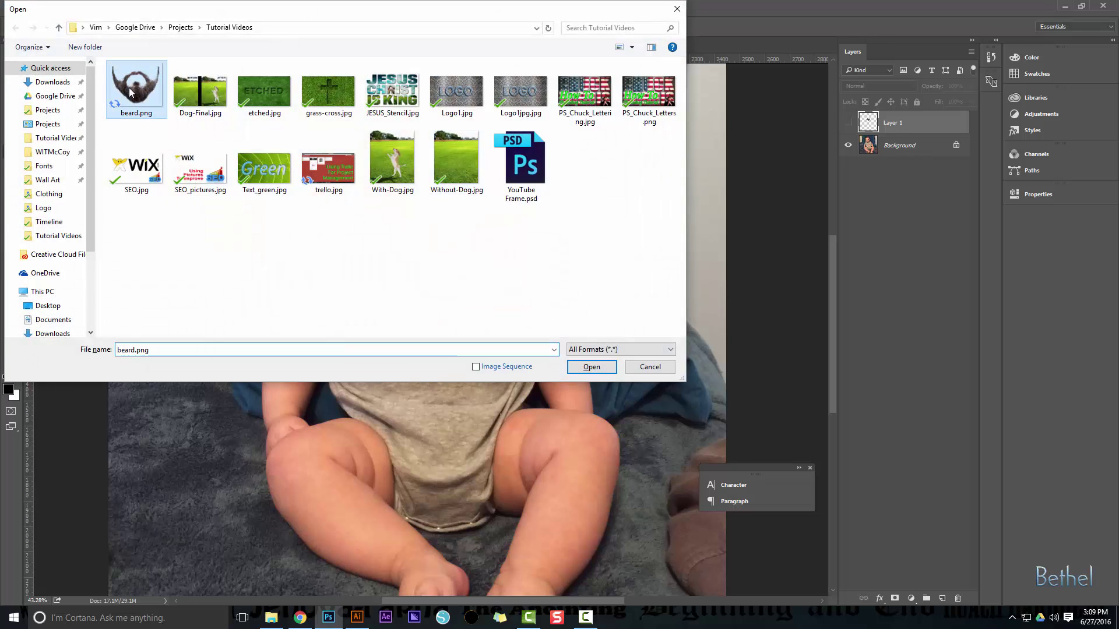
# Copy the whole beard into the baby photo, nudge it, then delete that pasted layer.
pyautogui.hotkey('ctrl', 'a')
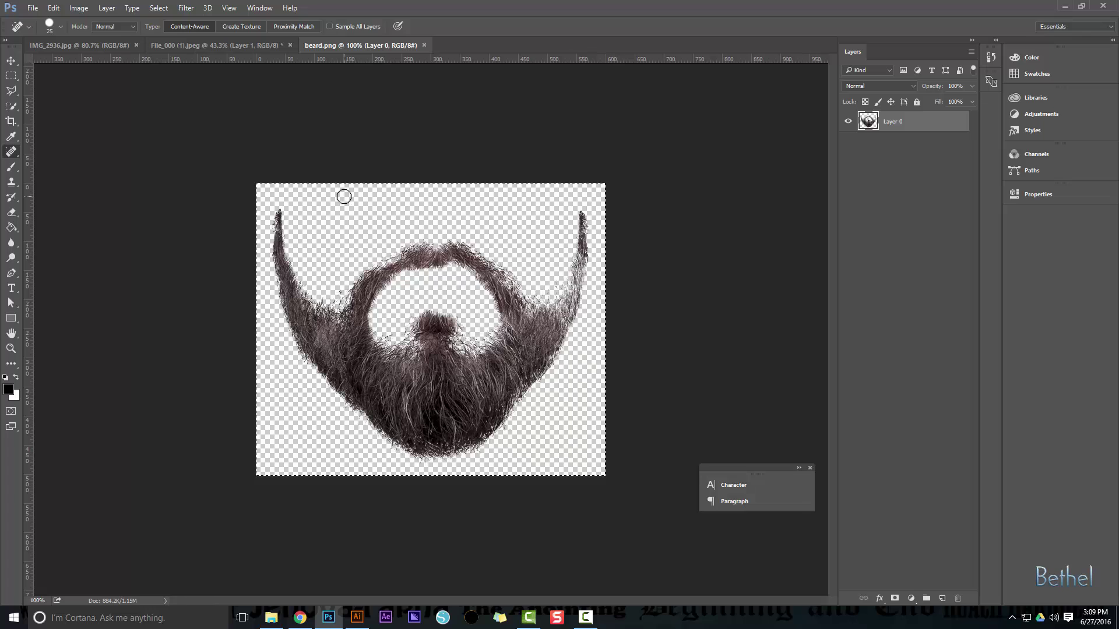
pyautogui.hotkey('ctrl', 'w')
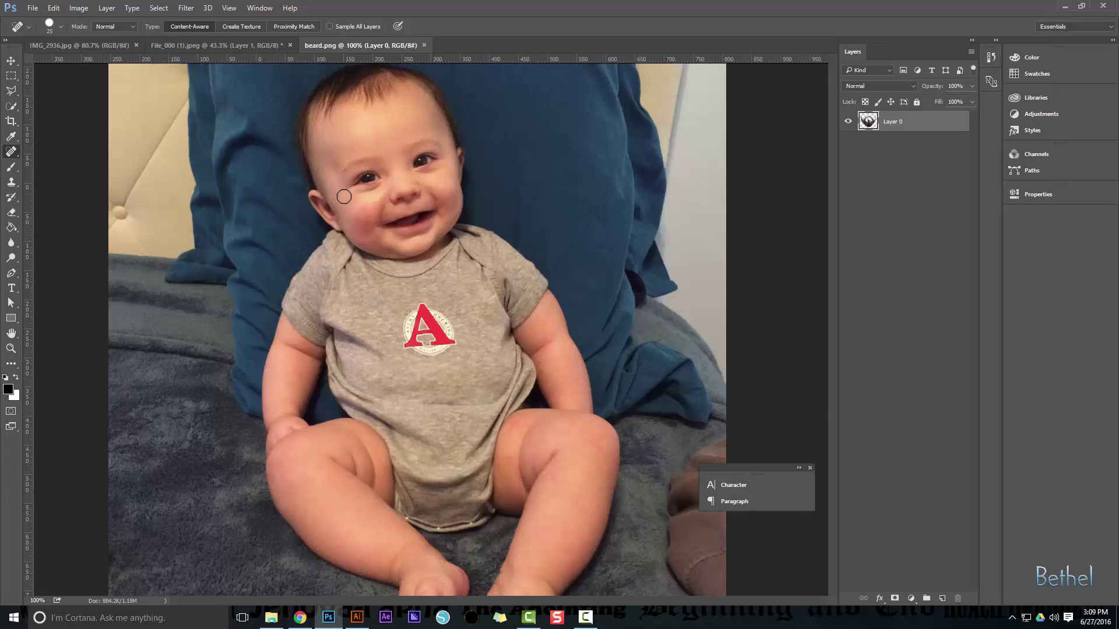
pyautogui.hotkey('ctrl', 'v')
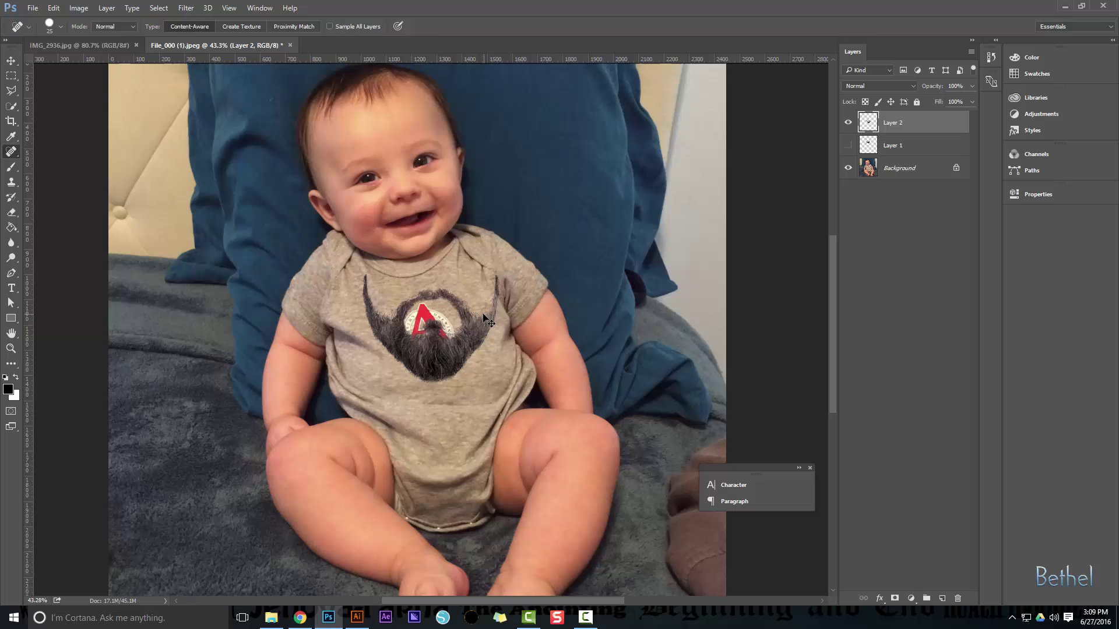
pyautogui.press('v')
pyautogui.moveTo(480, 316); pyautogui.dragTo(469, 292)
pyautogui.press('Delete')
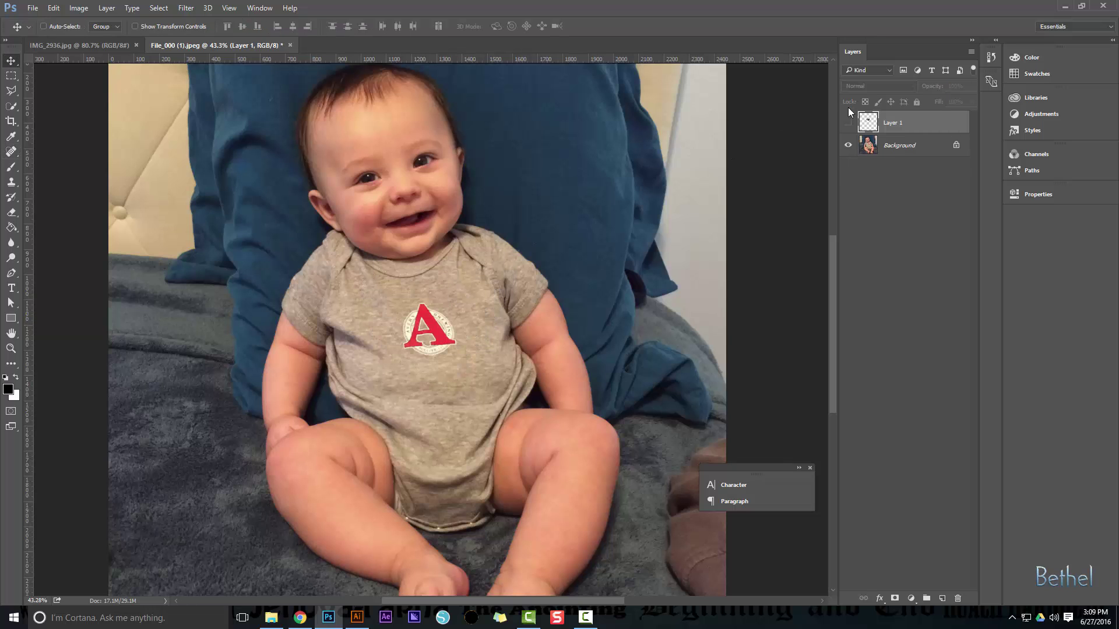
# Show Layer 1's beard and transform its four corners to fit the baby's jaw.
pyautogui.click(848, 121)
pyautogui.scroll(5, 444, 191)
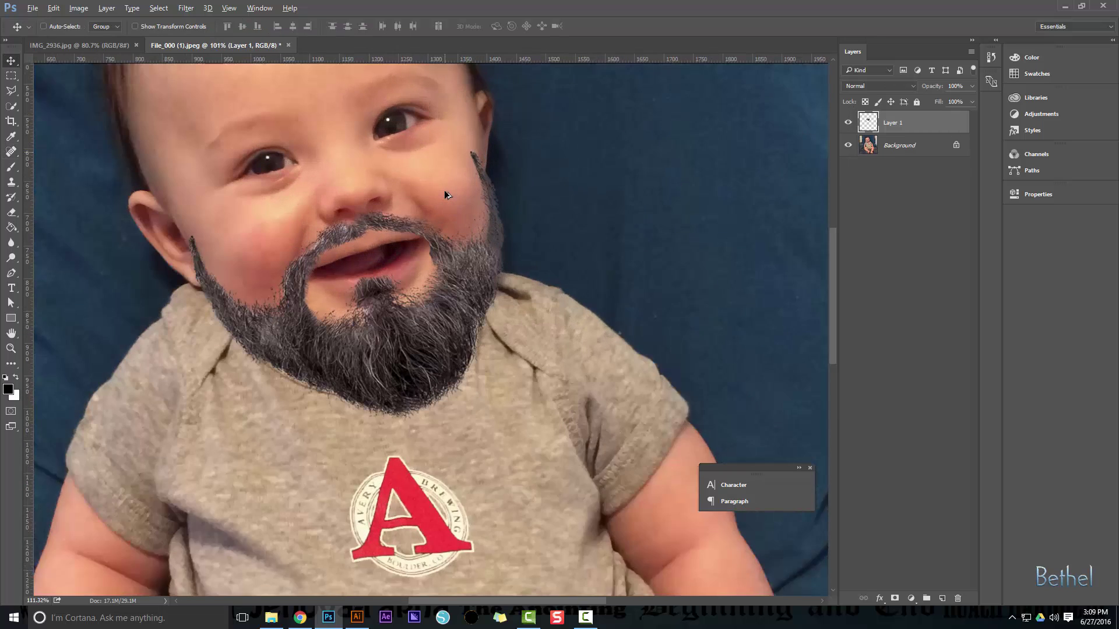
pyautogui.hotkey('ctrl', 't')
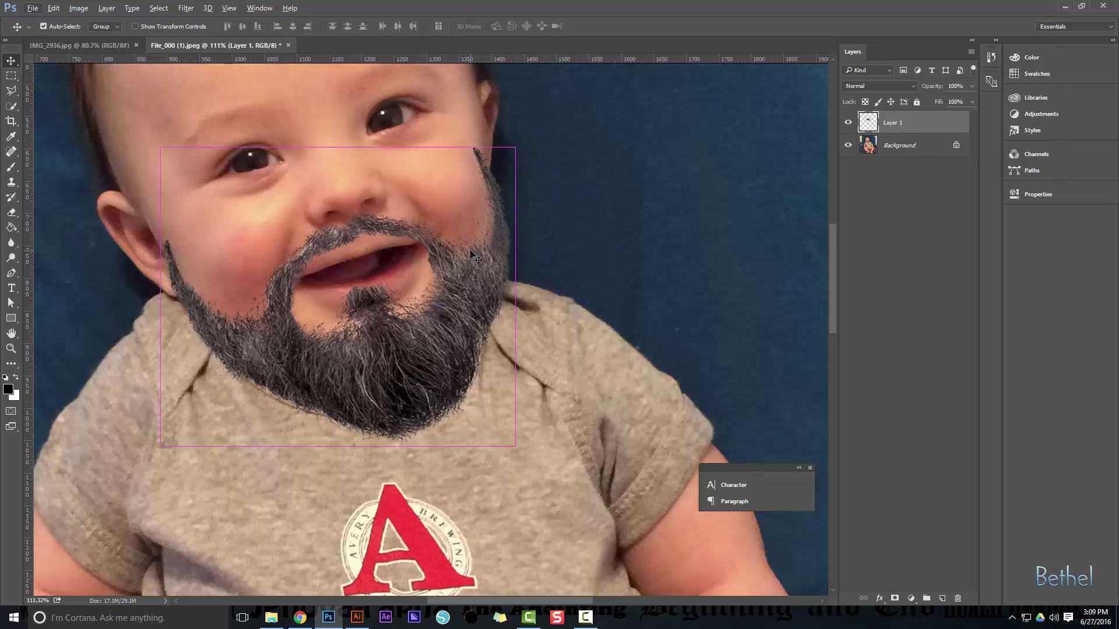
pyautogui.moveTo(516, 148); pyautogui.dragTo(516, 143)
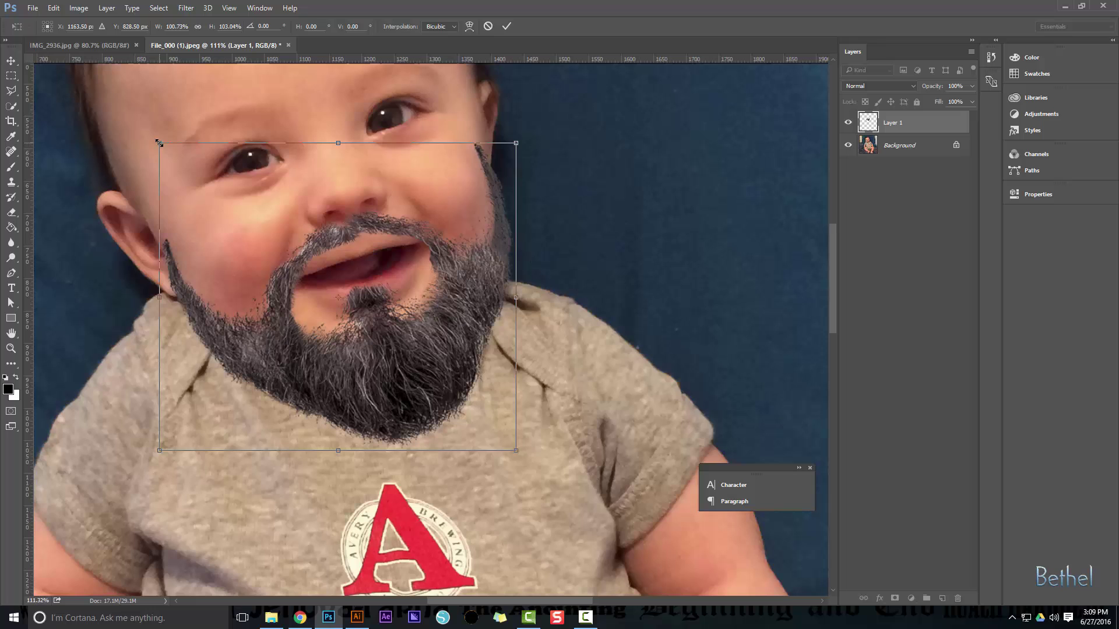
pyautogui.moveTo(159, 143); pyautogui.dragTo(160, 145)
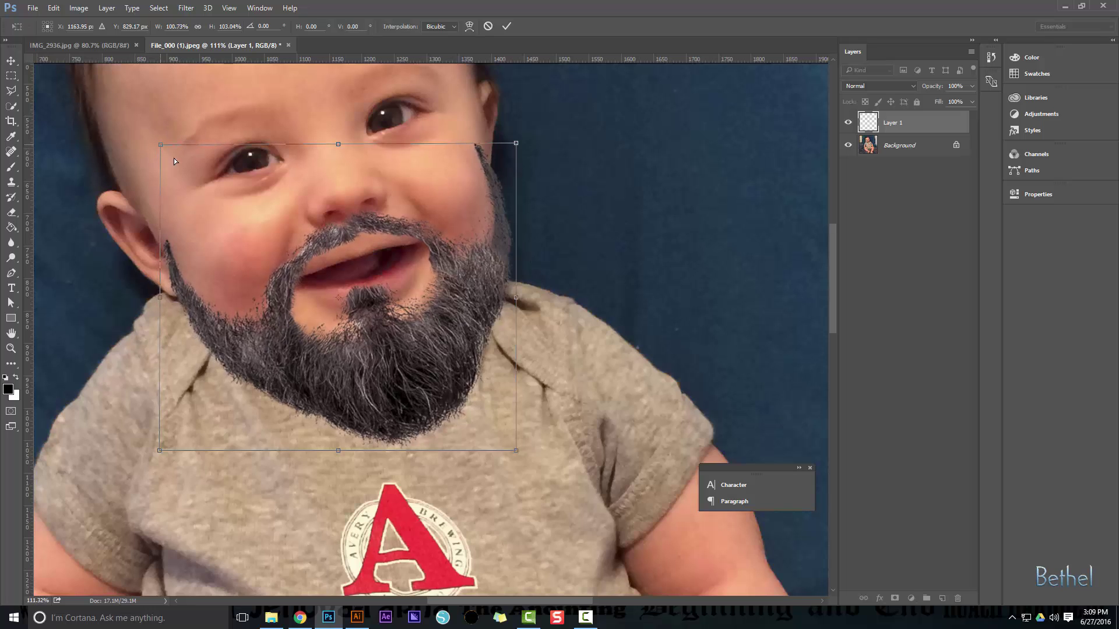
pyautogui.moveTo(517, 454); pyautogui.dragTo(522, 448)
pyautogui.moveTo(159, 451); pyautogui.dragTo(155, 455)
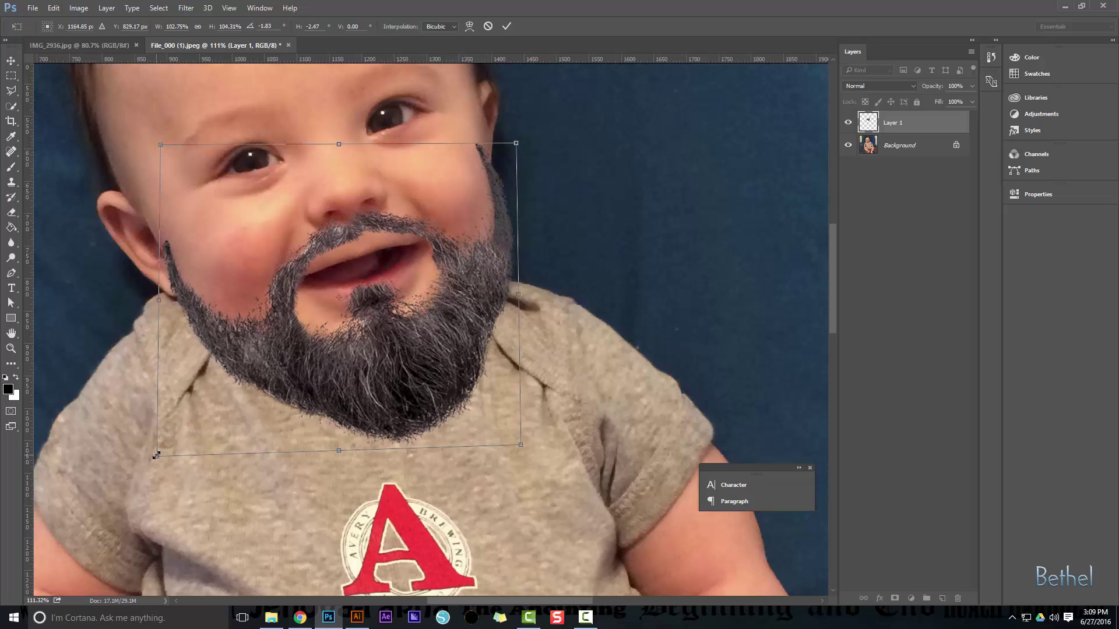
pyautogui.press('Return')
# Fit the whole photo in view, then zoom in on the beard.
pyautogui.hotkey('ctrl', '0')
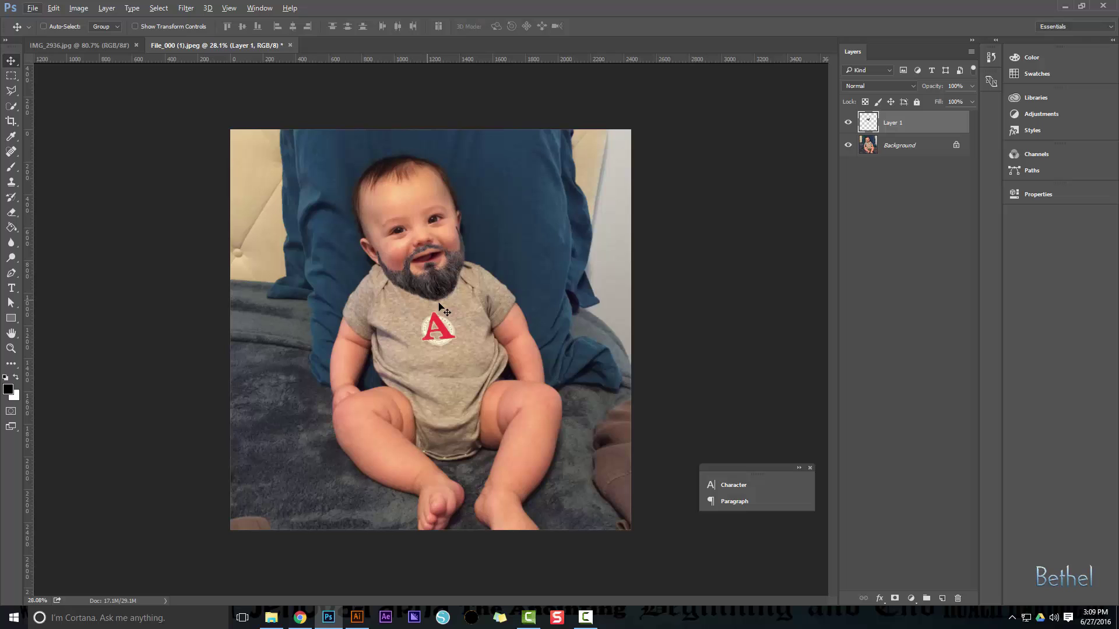
pyautogui.scroll(2, 462, 259)
pyautogui.scroll(1, 475, 232)
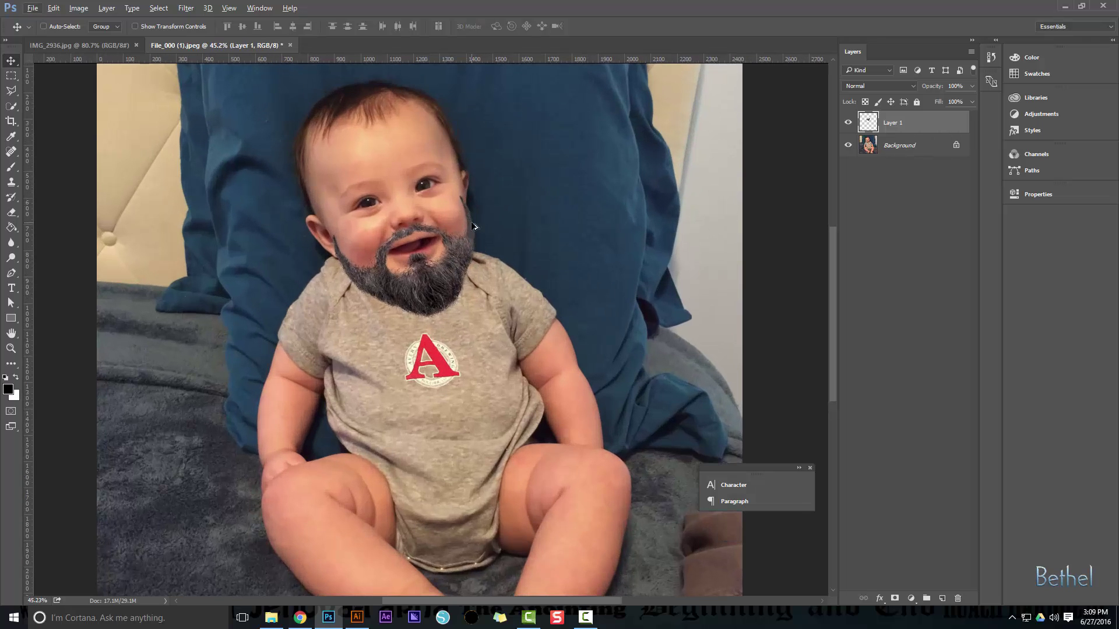
# Add a Color Balance adjustment layer clipped to the beard layer.
pyautogui.click(918, 596)
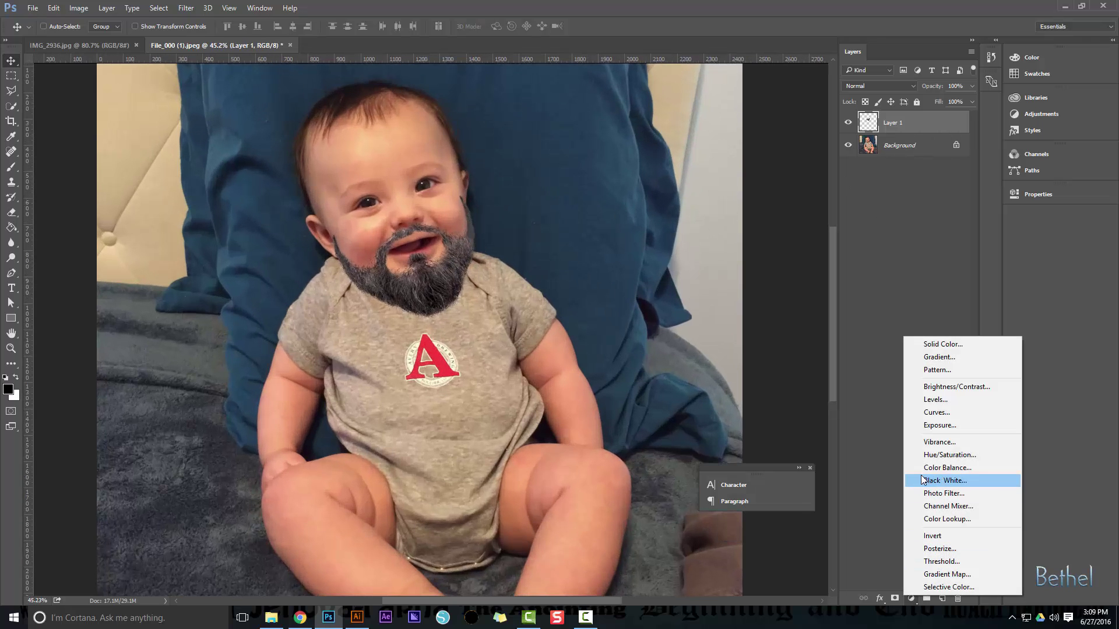
pyautogui.click(943, 470)
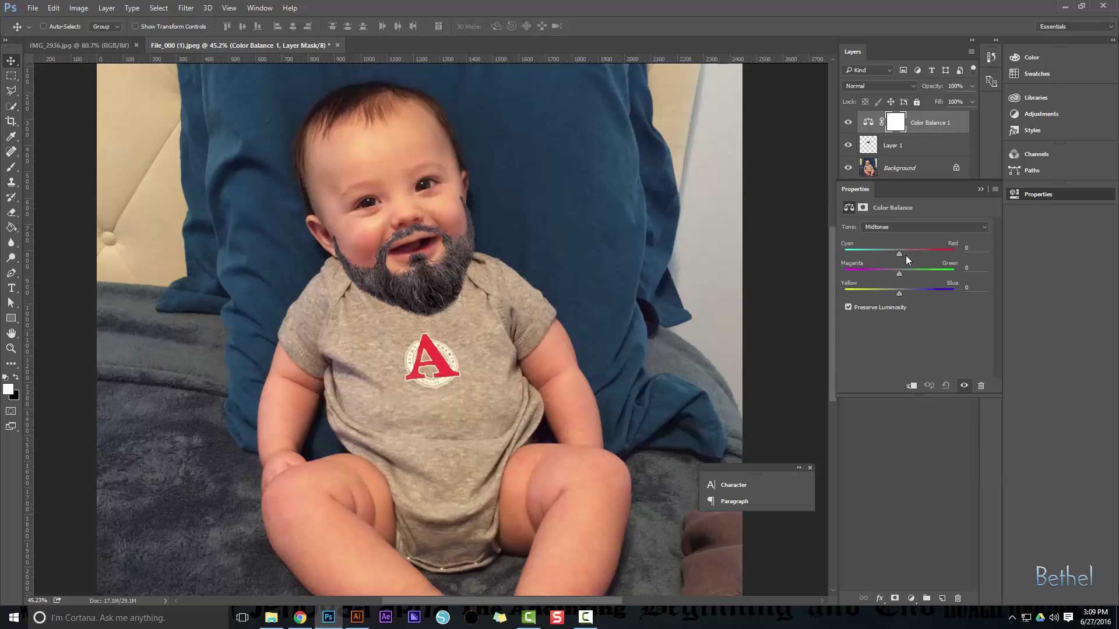
pyautogui.moveTo(921, 253); pyautogui.dragTo(921, 253)
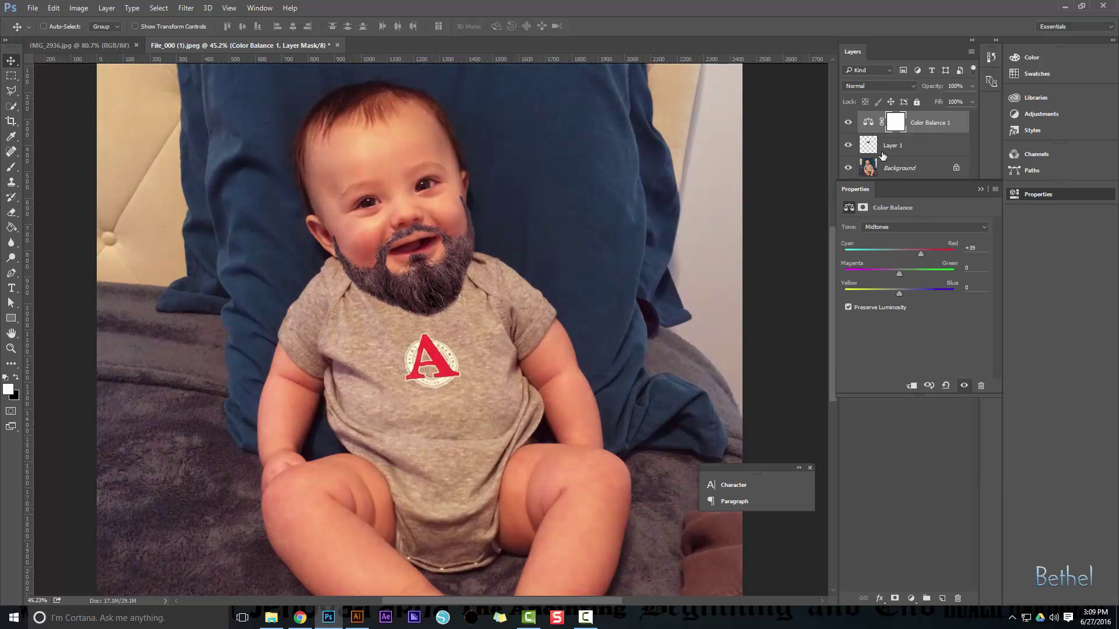
pyautogui.click(912, 386)
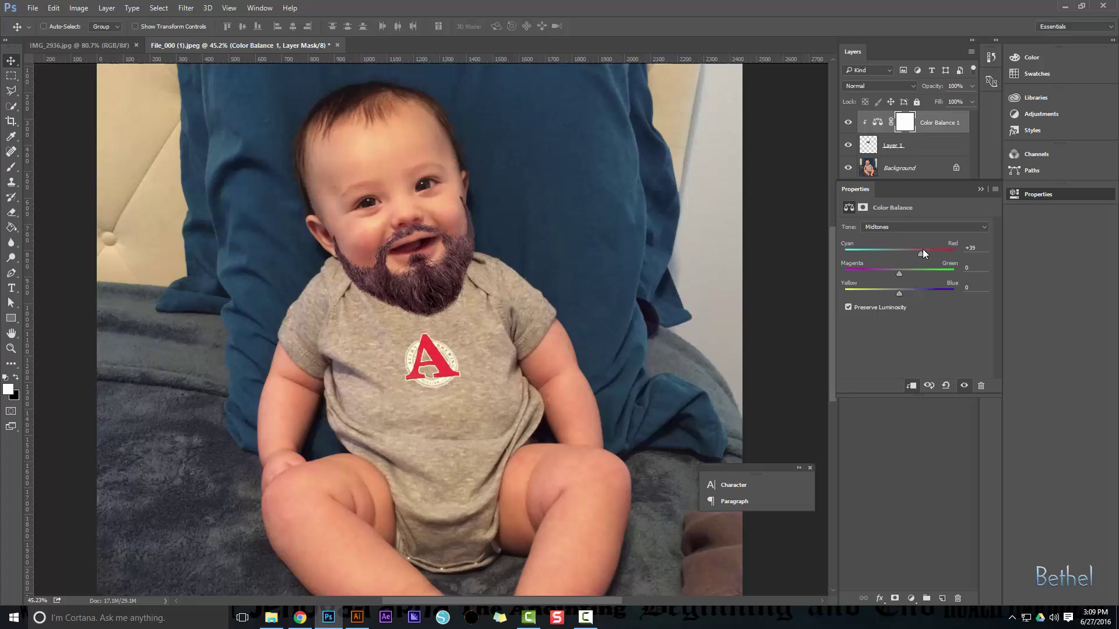
# Warm the beard's midtones to Cyan/Red +53 and Yellow/Blue -35.
pyautogui.moveTo(922, 252); pyautogui.dragTo(928, 251)
pyautogui.moveTo(898, 291); pyautogui.dragTo(887, 293)
pyautogui.click(980, 189)
pyautogui.scroll(-3, 477, 253)
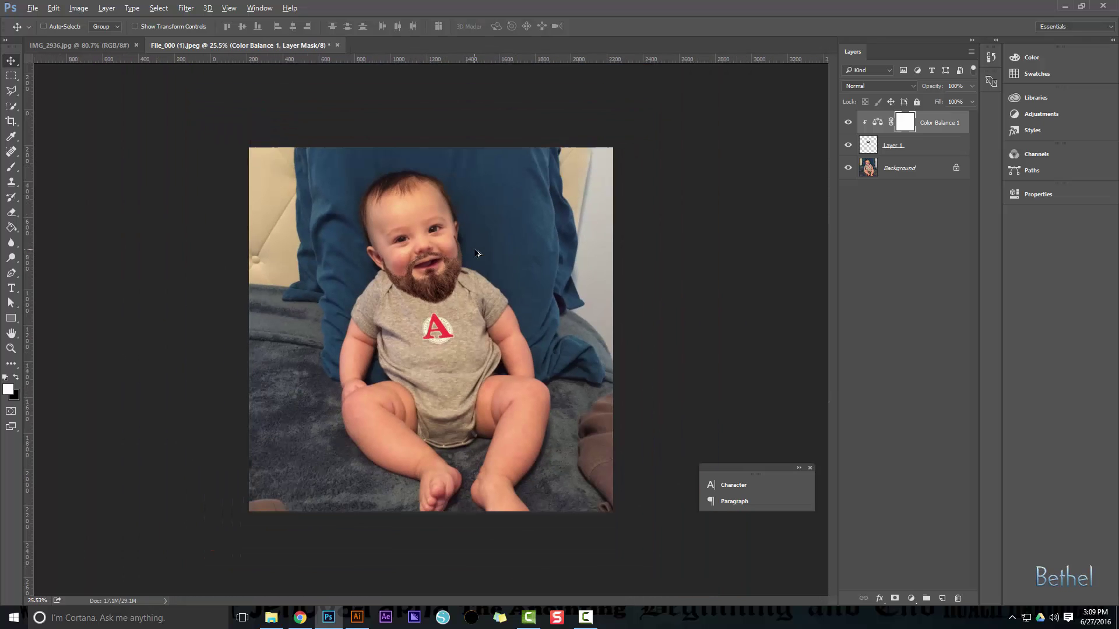
pyautogui.scroll(-1, 477, 252)
pyautogui.scroll(3, 461, 269)
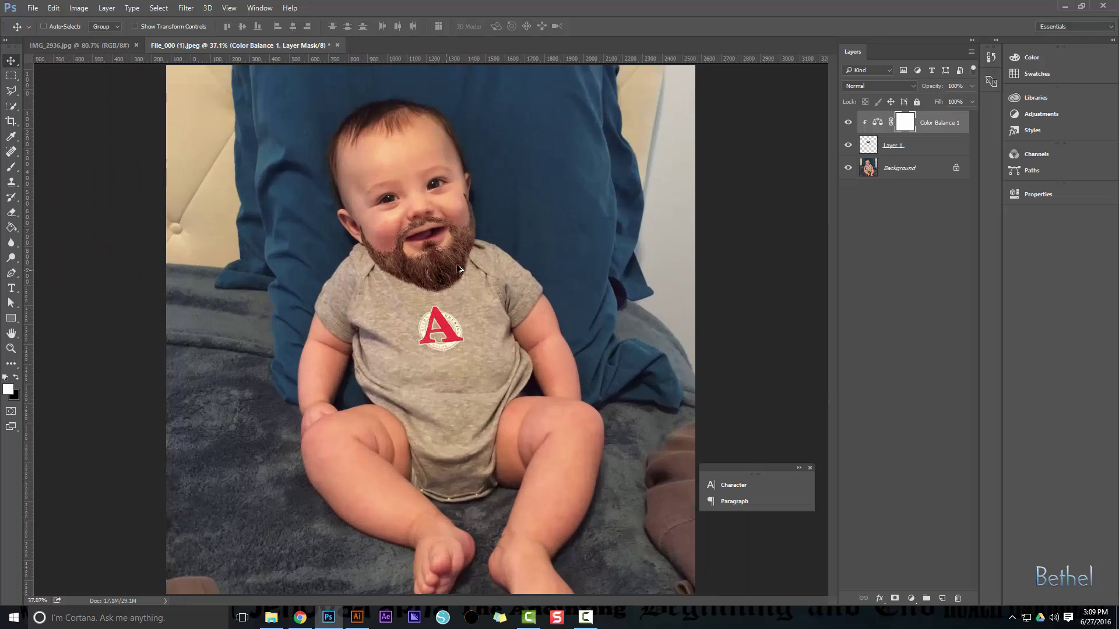
pyautogui.scroll(2, 460, 269)
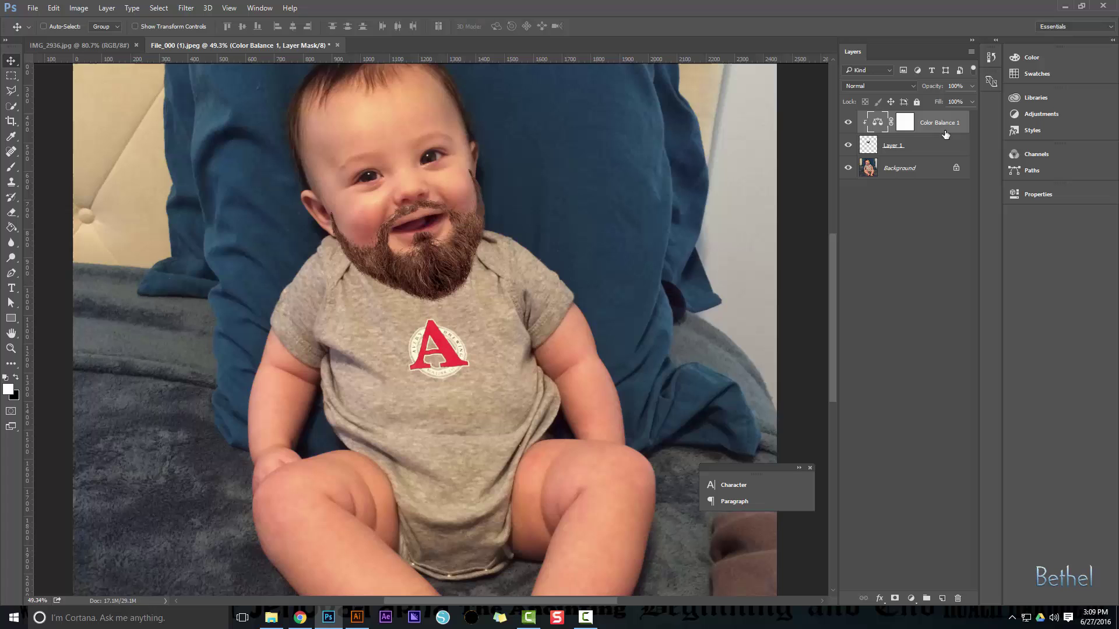
pyautogui.click(877, 123)
pyautogui.click(879, 598)
pyautogui.click(892, 595)
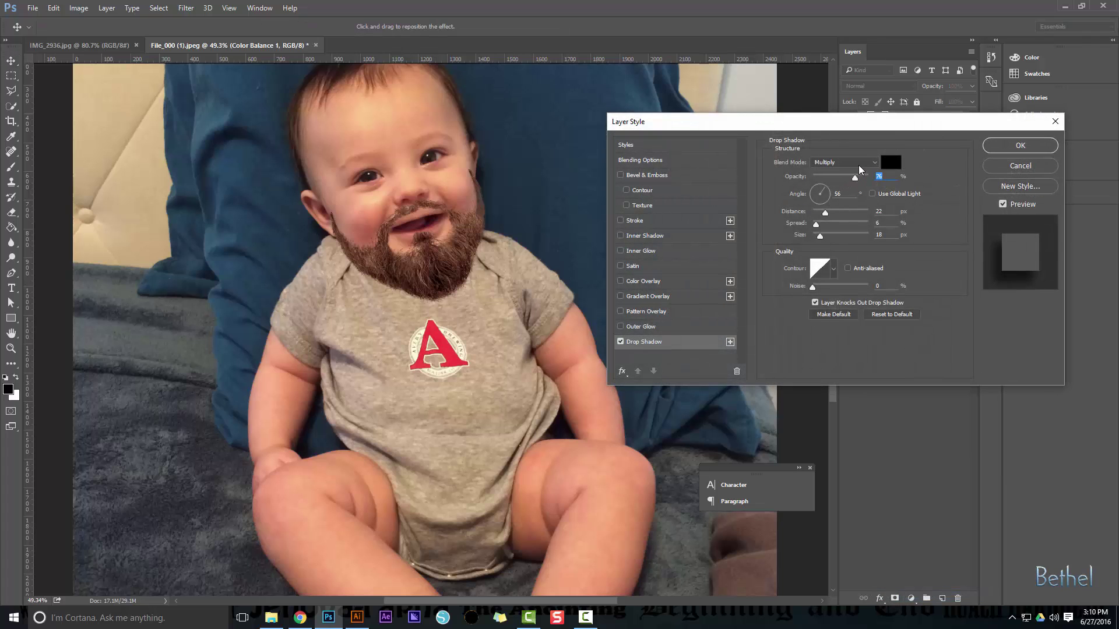
pyautogui.click(859, 165)
pyautogui.click(850, 169)
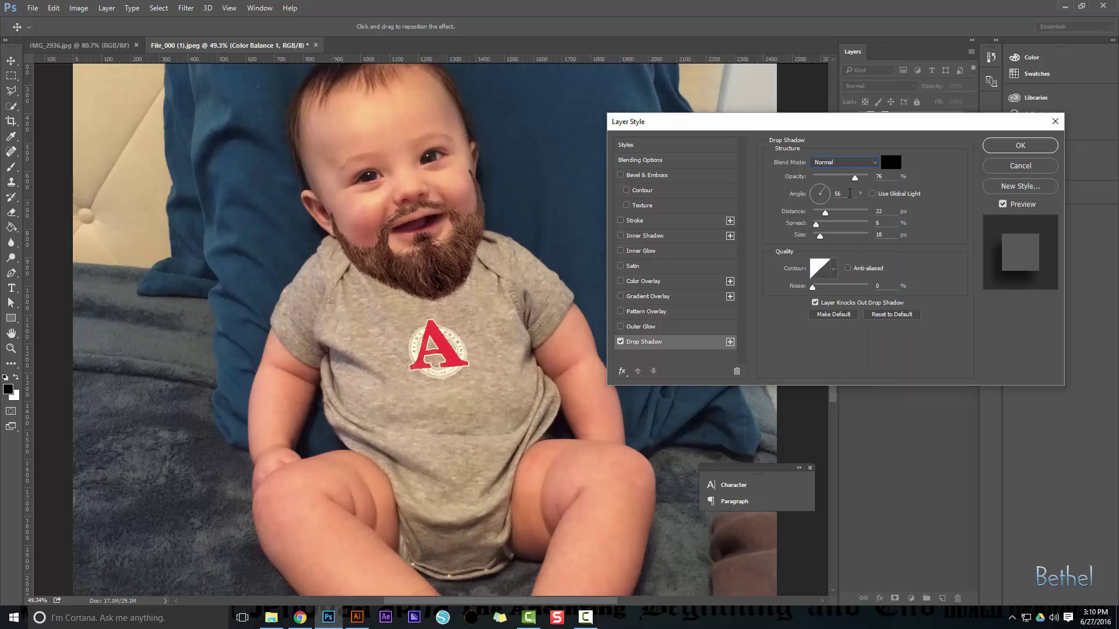
pyautogui.moveTo(818, 227); pyautogui.dragTo(823, 238)
pyautogui.click(1004, 164)
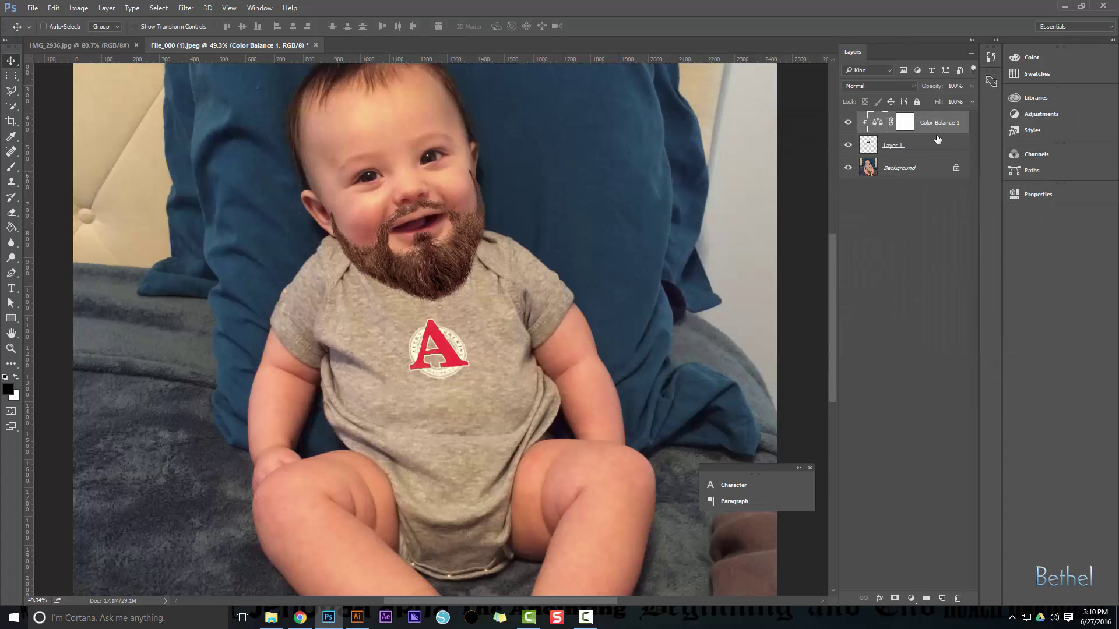
pyautogui.click(927, 149)
pyautogui.click(879, 598)
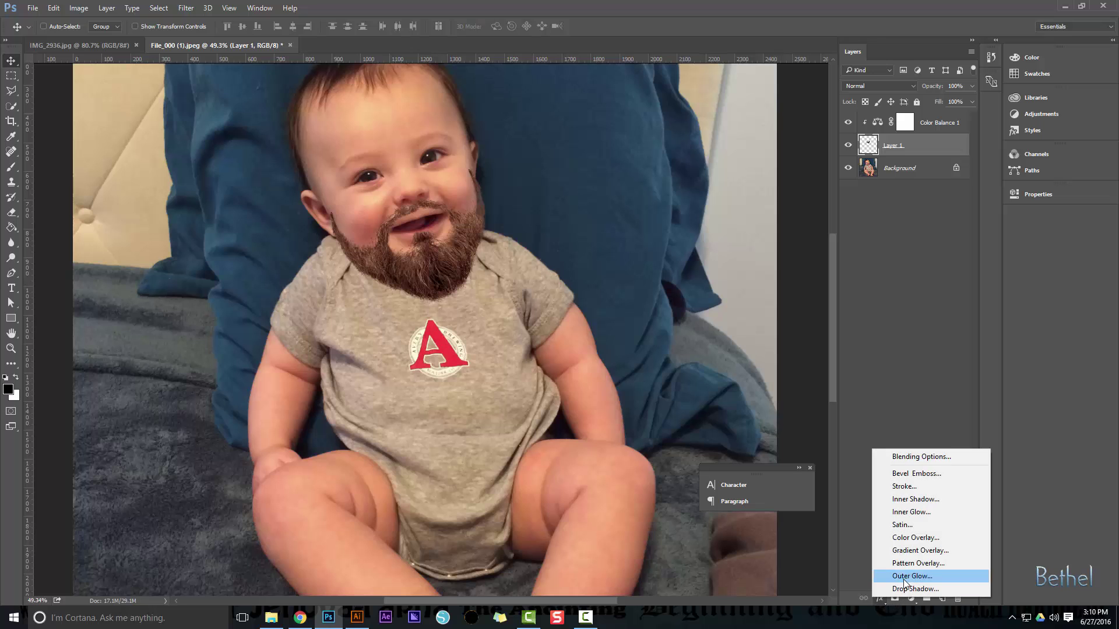
pyautogui.click(913, 589)
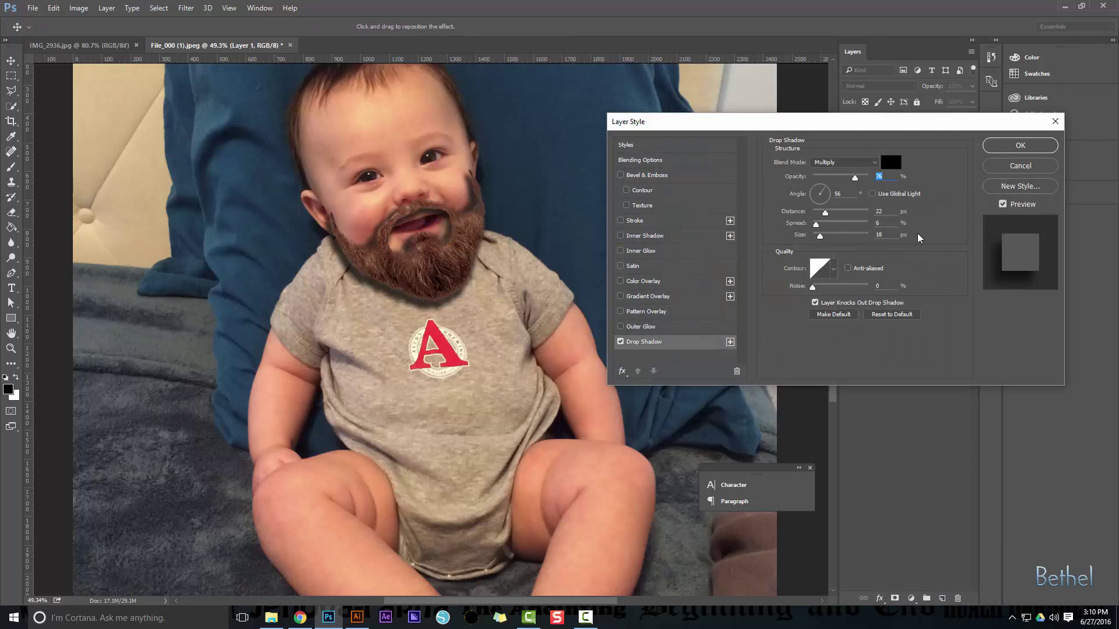
pyautogui.moveTo(827, 214); pyautogui.dragTo(819, 236)
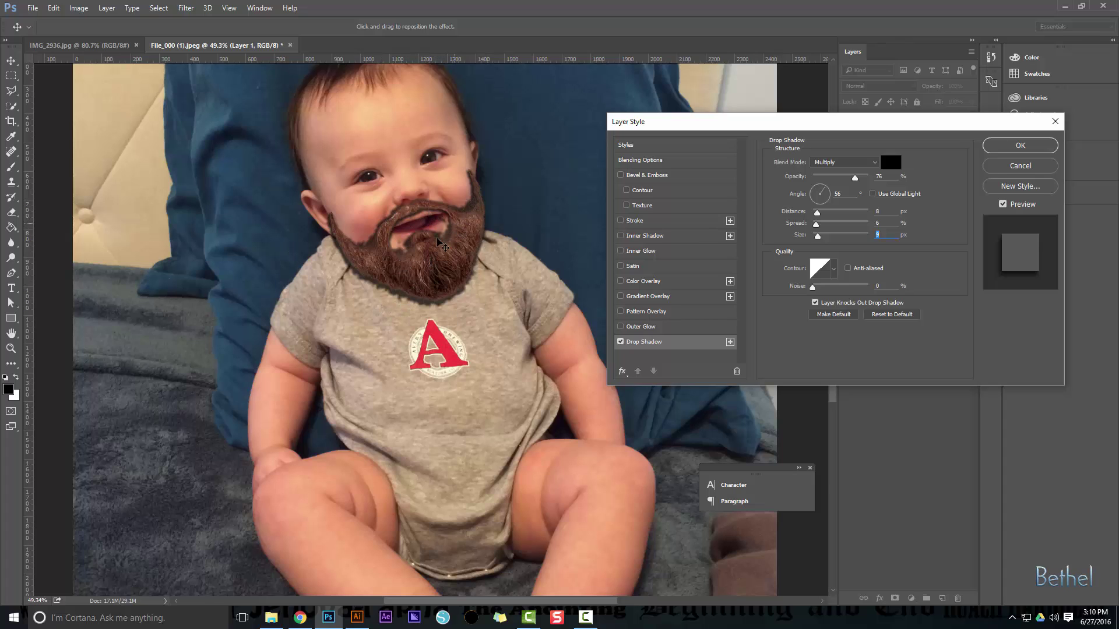
# Discard the beard's drop shadow, duplicate Layer 1 and place the copy beneath it.
pyautogui.click(1020, 166)
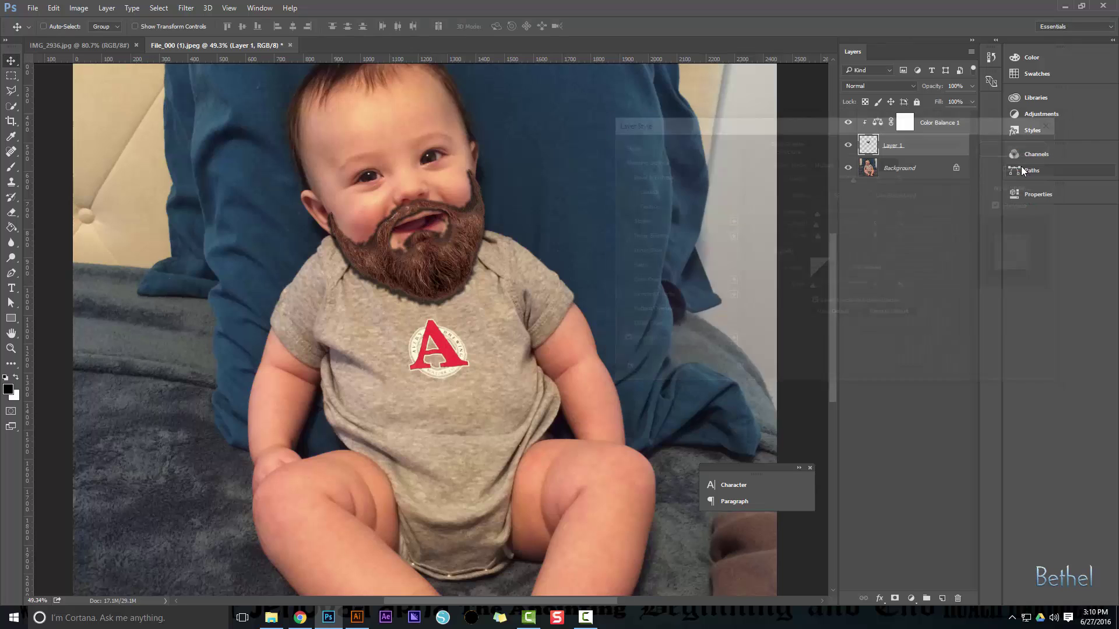
pyautogui.rightClick(926, 151)
pyautogui.click(964, 127)
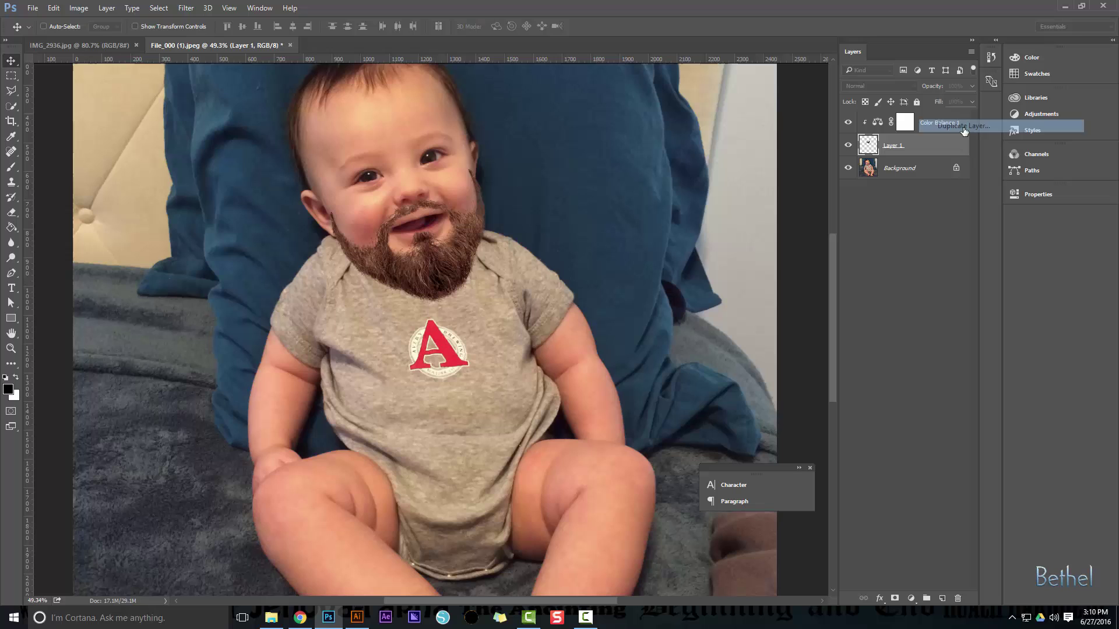
pyautogui.press('Return')
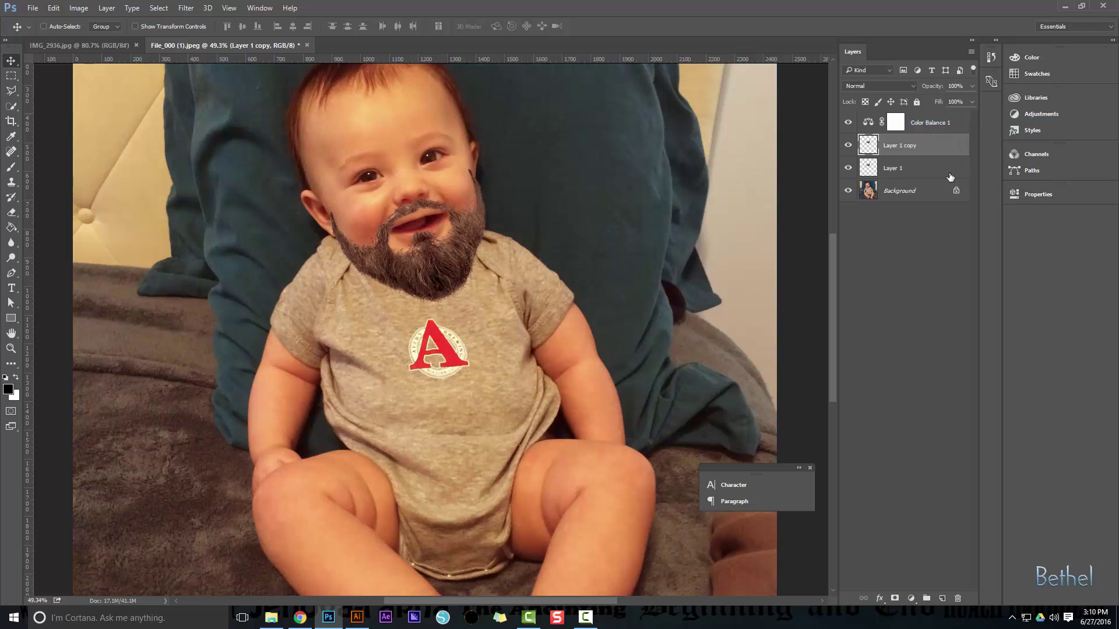
pyautogui.moveTo(916, 148); pyautogui.dragTo(923, 176)
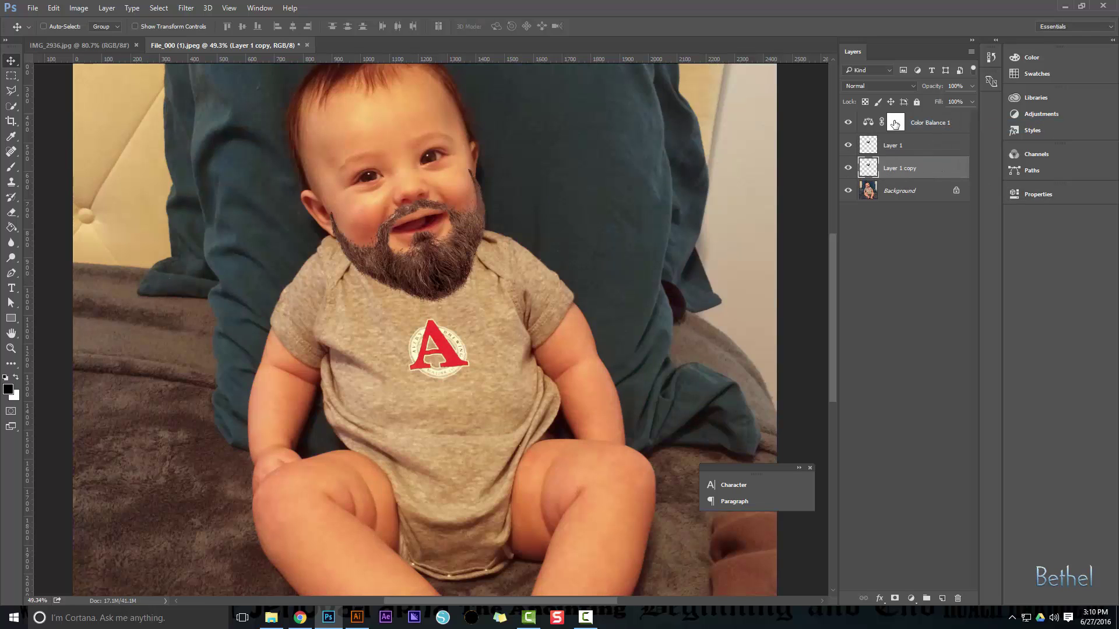
# Re-clip Color Balance 1 to Layer 1 and select Layer 1 copy.
pyautogui.click(868, 123)
pyautogui.click(912, 386)
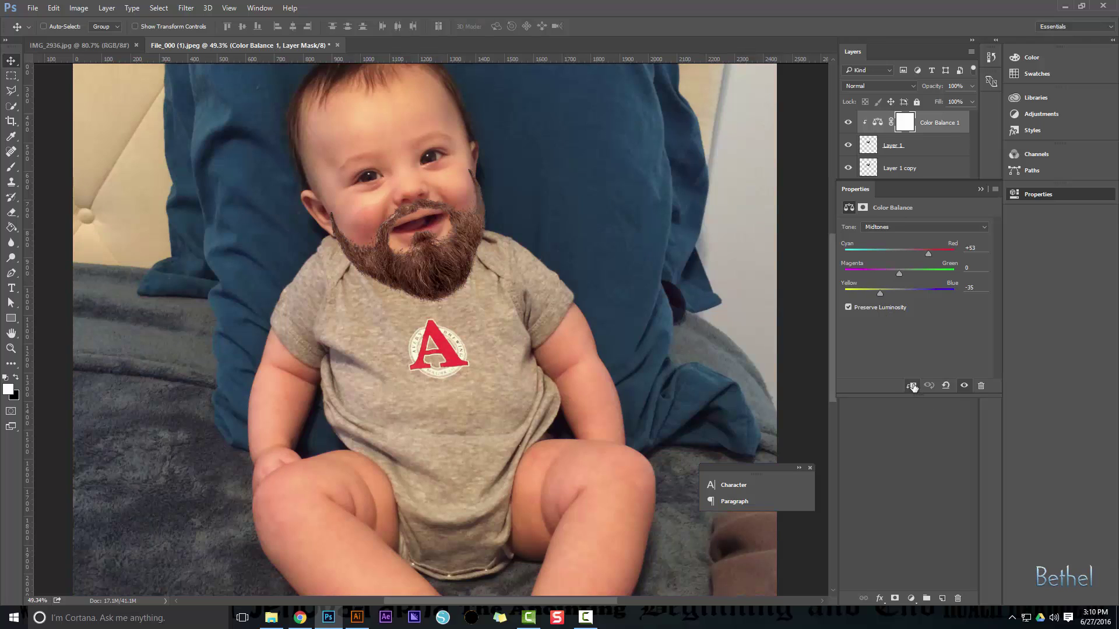
pyautogui.click(931, 166)
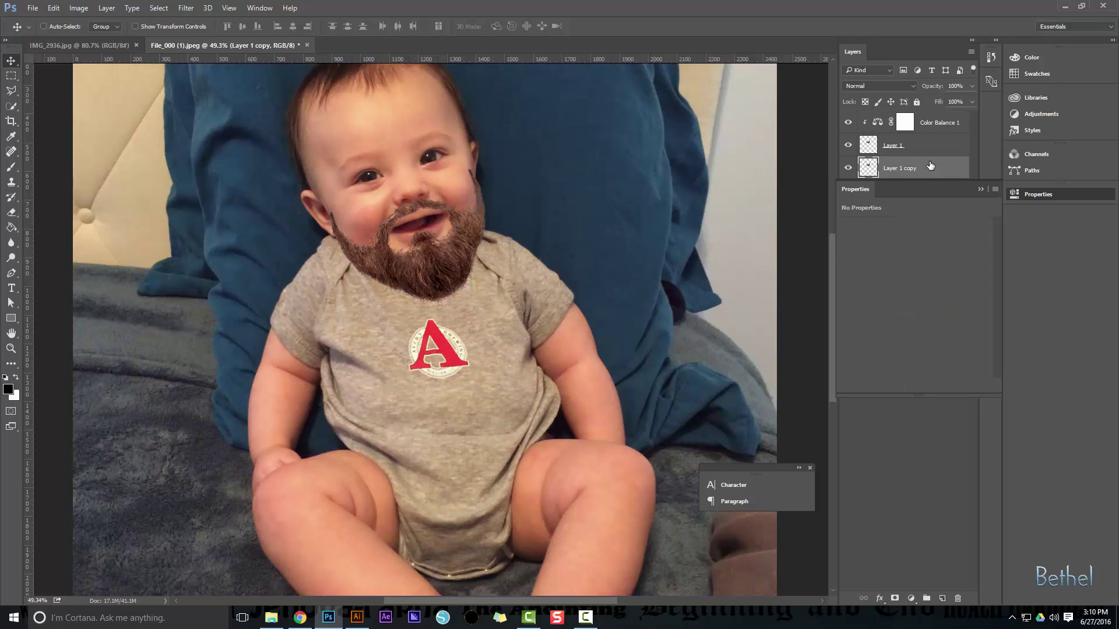
# Erase Layer 1 copy's beard edges by the left and right cheeks with the Eraser.
pyautogui.click(981, 189)
pyautogui.press('e')
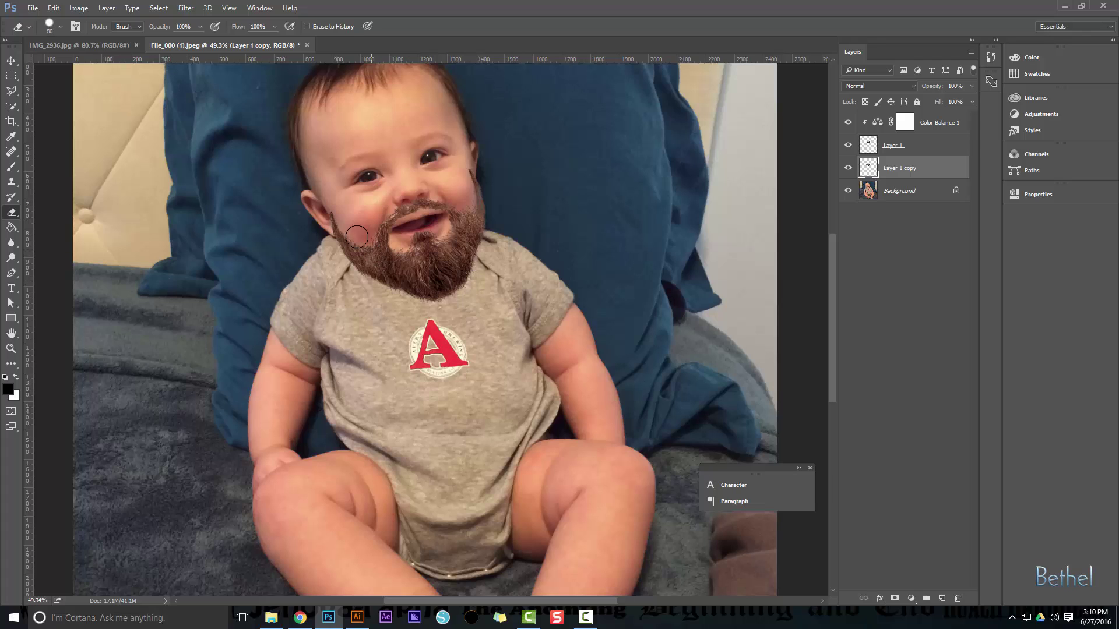
pyautogui.moveTo(338, 214); pyautogui.dragTo(344, 227)
pyautogui.moveTo(464, 235)
pyautogui.mouseDown()
pyautogui.moveTo(480, 184)
pyautogui.moveTo(473, 221)
pyautogui.moveTo(467, 177)
pyautogui.mouseUp()
# Apply a Drop Shadow effect with default settings to Layer 1 copy.
pyautogui.click(881, 599)
pyautogui.click(898, 587)
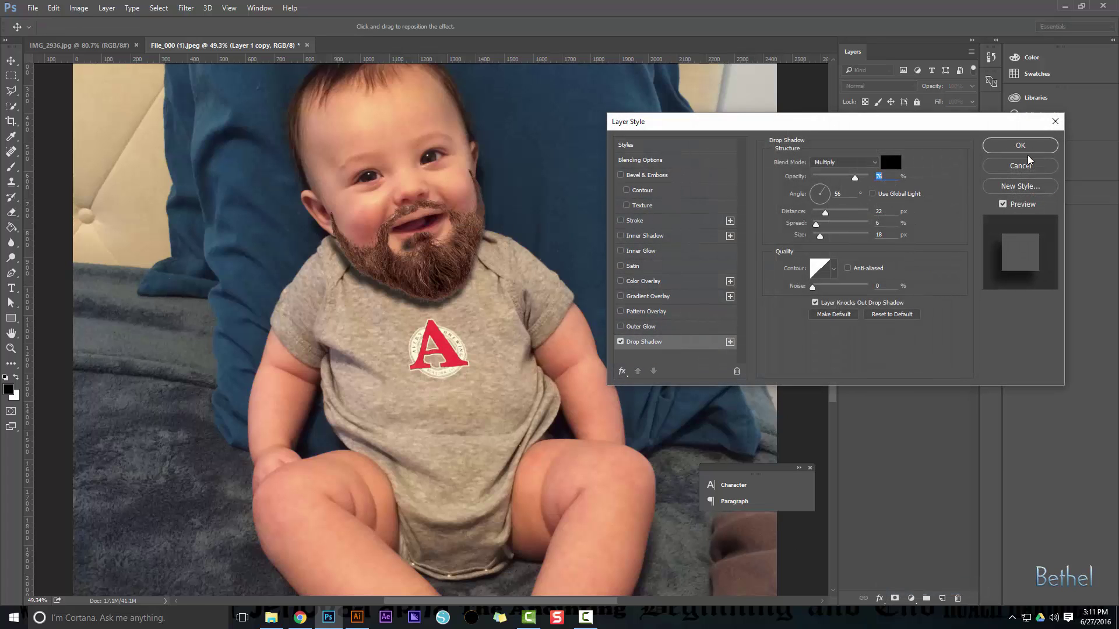
pyautogui.click(889, 178)
pyautogui.press('Return')
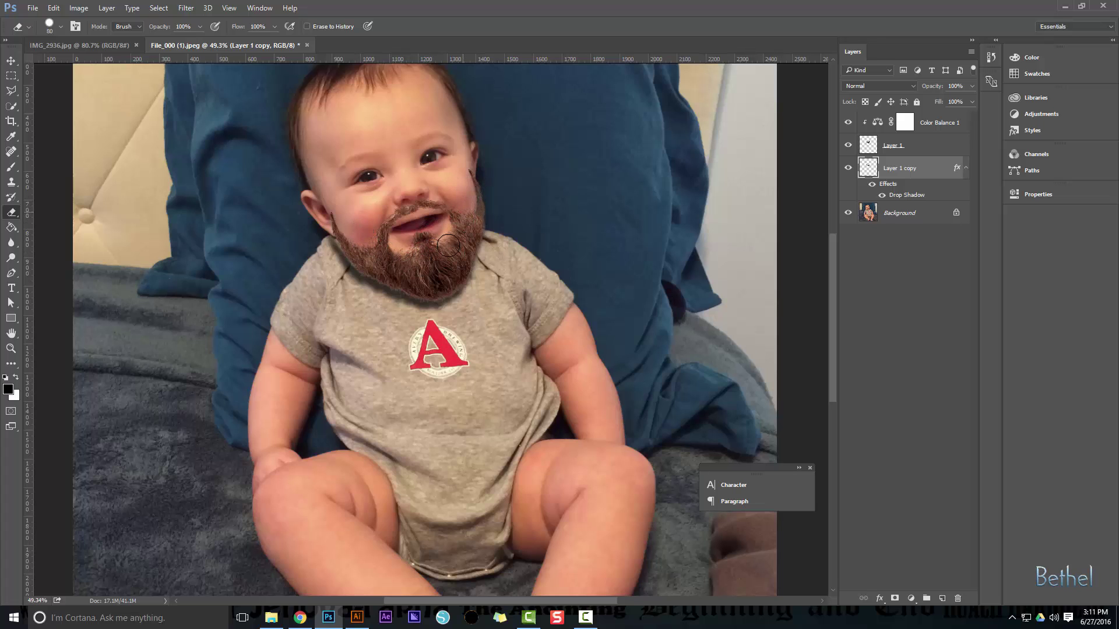
# Set Layer 1 copy's drop shadow to 52% opacity, 7 px distance, 33% spread, 54 px size.
pyautogui.doubleClick(902, 196)
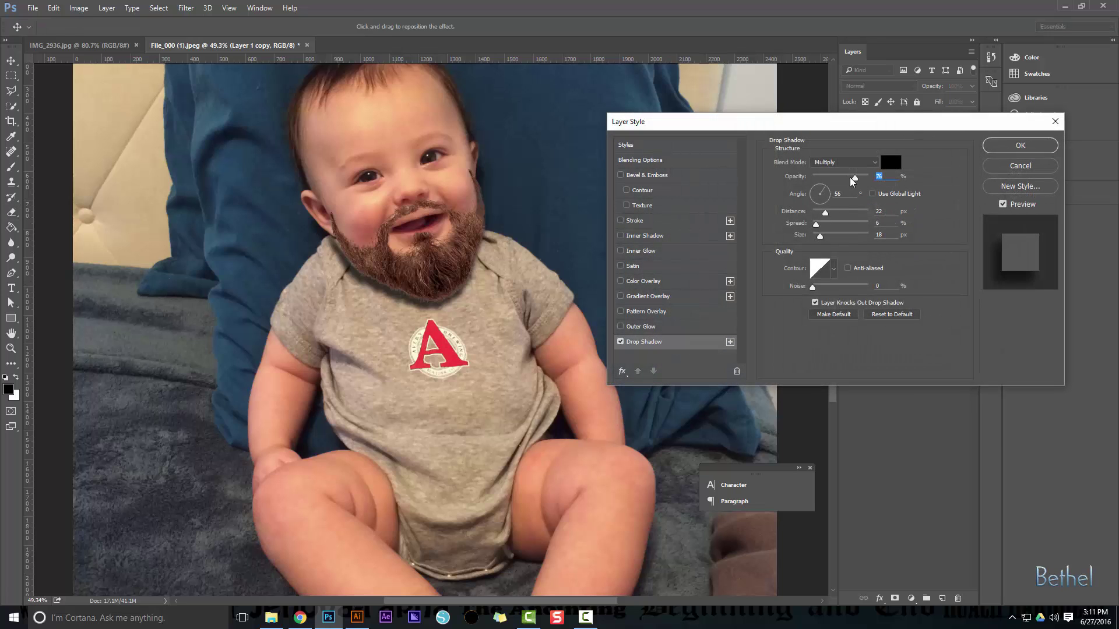
pyautogui.moveTo(854, 178); pyautogui.dragTo(841, 178)
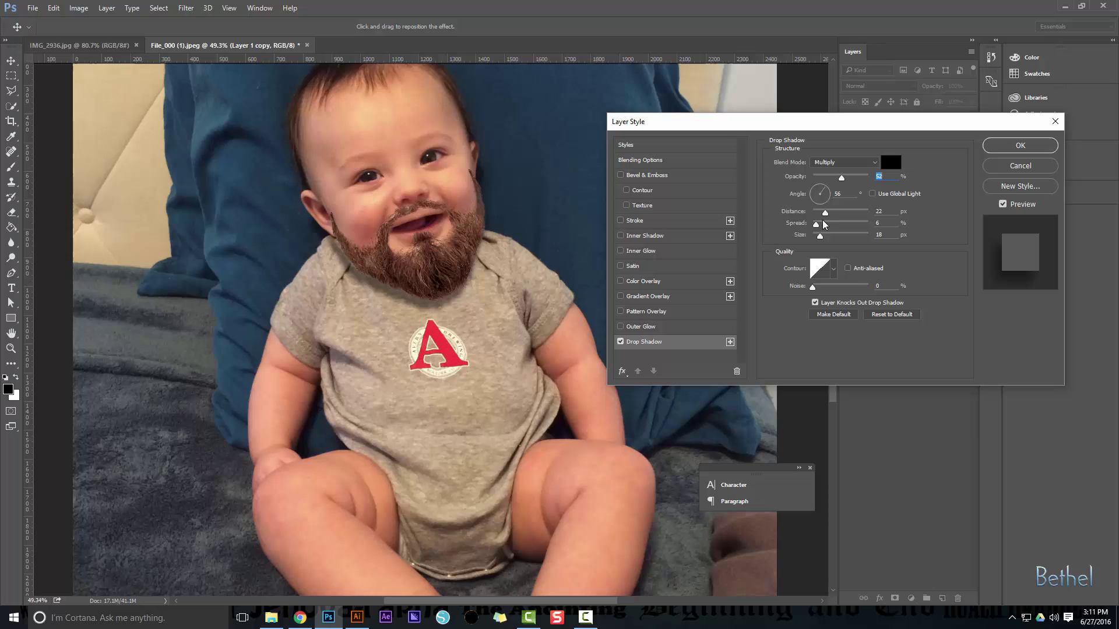
pyautogui.moveTo(816, 225)
pyautogui.mouseDown()
pyautogui.moveTo(822, 213)
pyautogui.moveTo(828, 235)
pyautogui.moveTo(817, 216)
pyautogui.mouseUp()
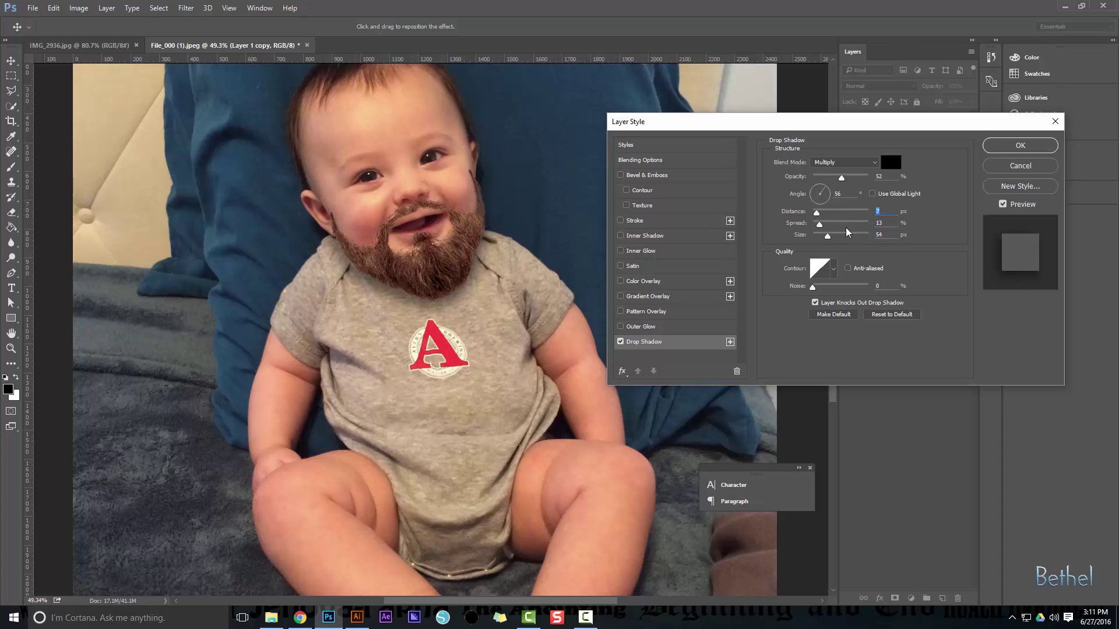
pyautogui.click(1006, 149)
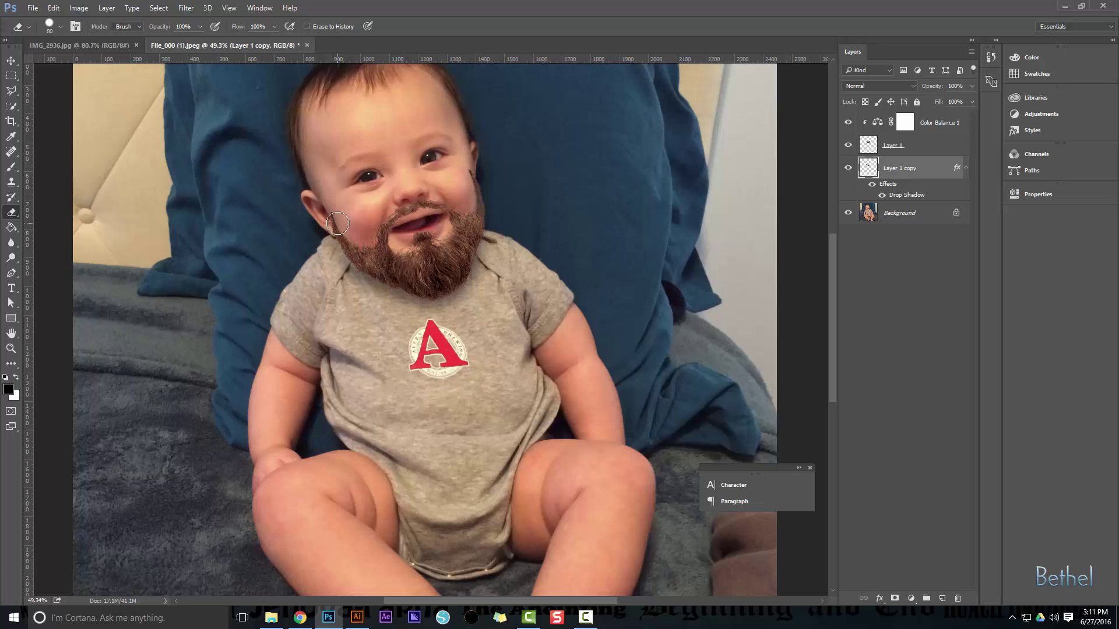
# Switch to the Move Tool and zoom out to see the full bearded baby photo.
pyautogui.press('v')
pyautogui.scroll(-3, 586, 240)
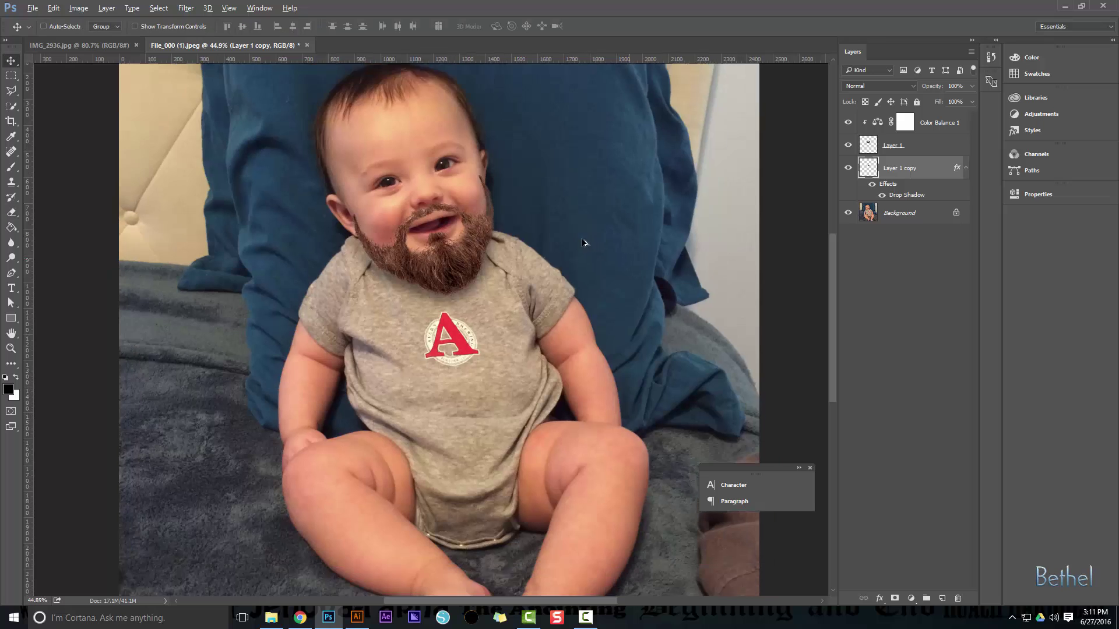
pyautogui.scroll(-1, 579, 245)
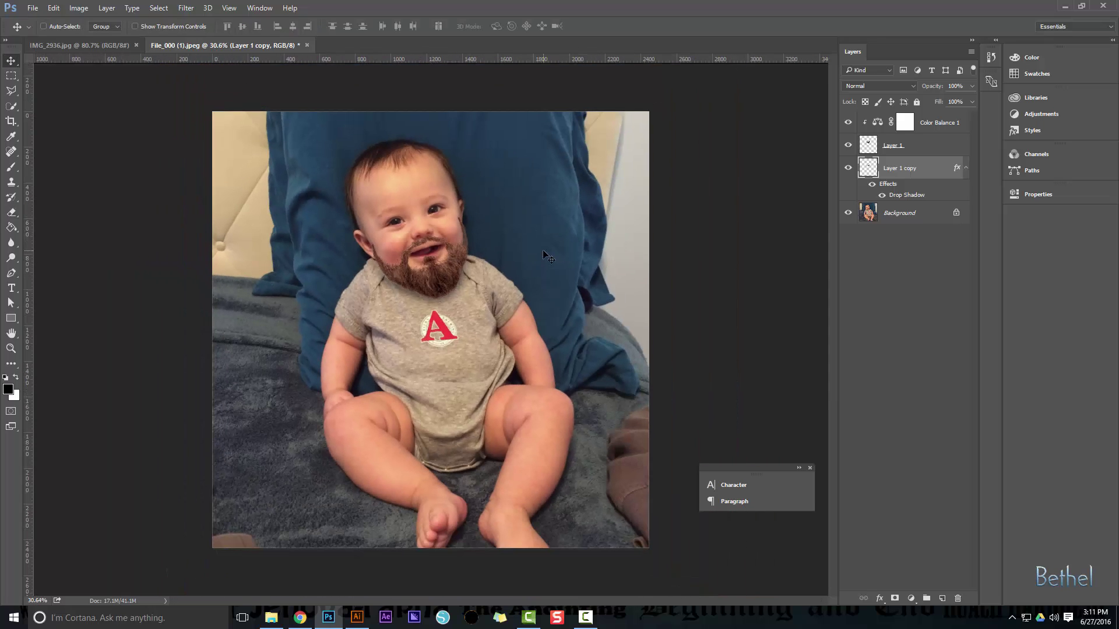